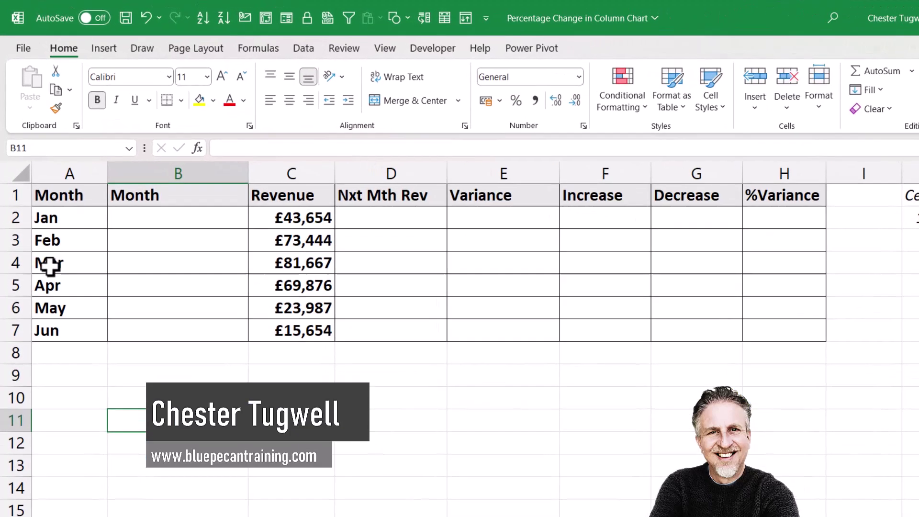
# Enter =A2 in B2 and fill it down to row 7 to repeat the month names
pyautogui.moveTo(60, 204); pyautogui.dragTo(63, 337)
pyautogui.moveTo(277, 204); pyautogui.dragTo(281, 341)
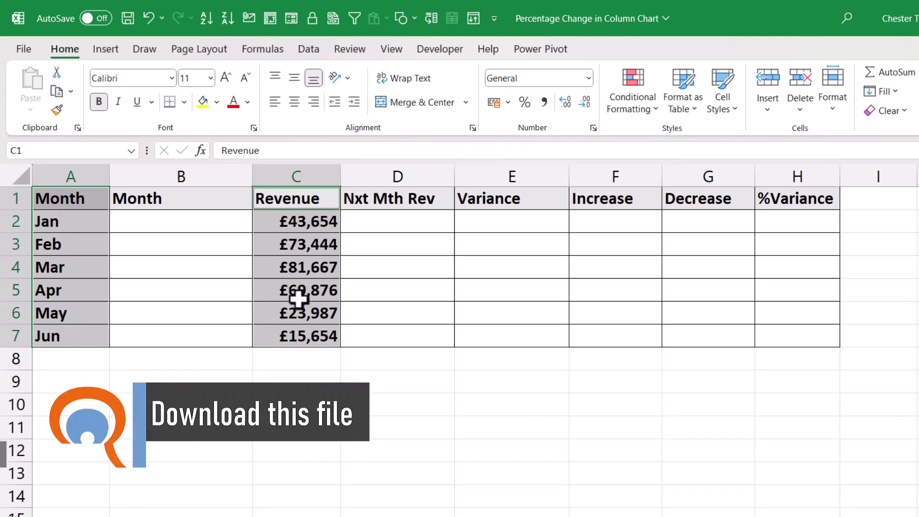
pyautogui.click(148, 226)
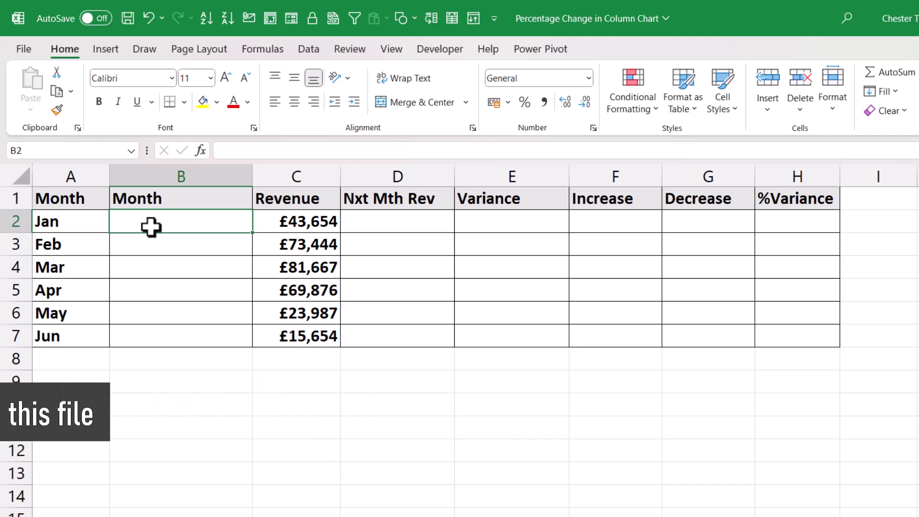
pyautogui.write('=')
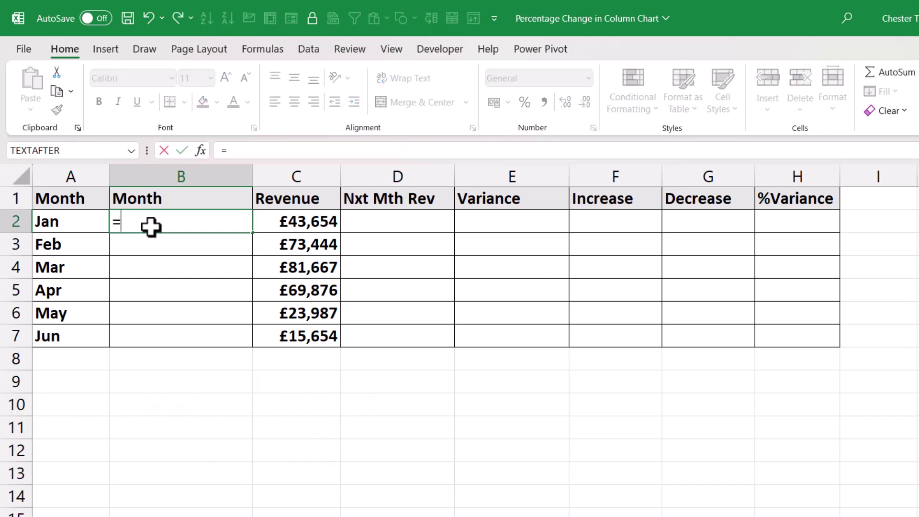
pyautogui.click(57, 223)
pyautogui.press('Return')
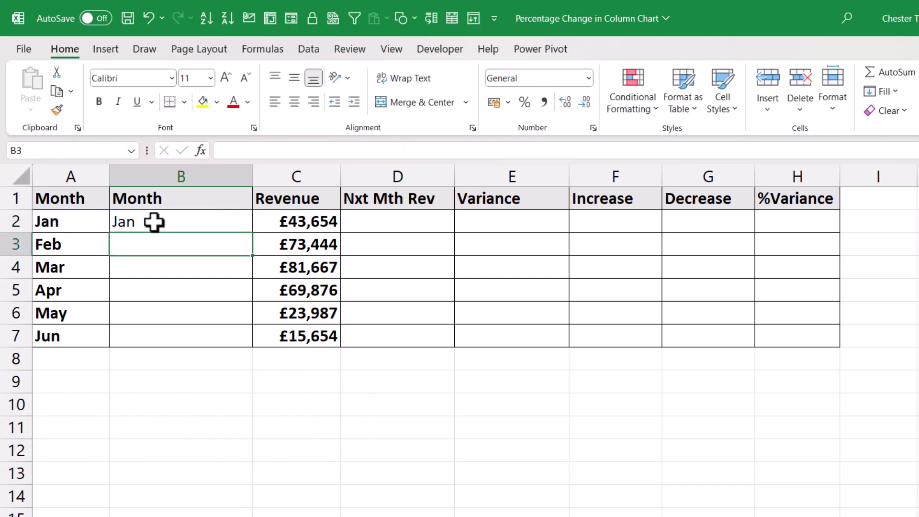
pyautogui.click(175, 222)
pyautogui.doubleClick(254, 233)
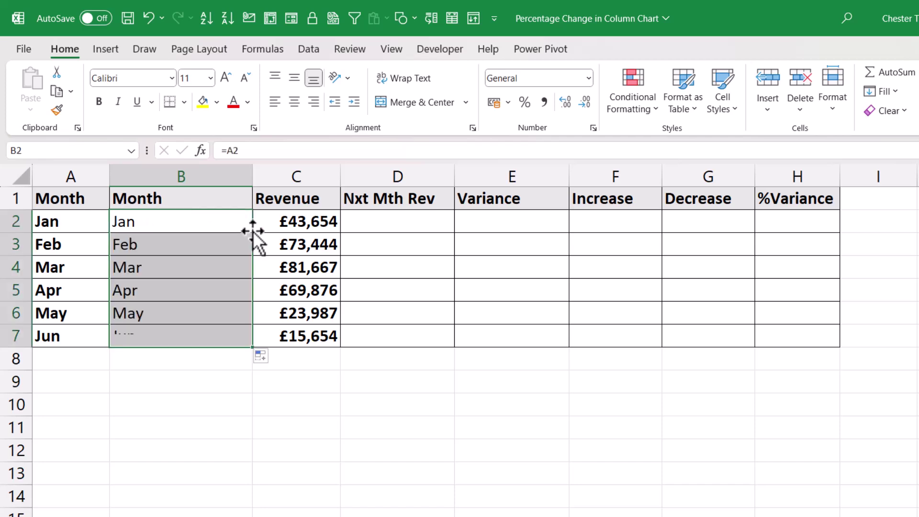
# Enter =C3 in D2 and fill it down to D6 for next month's revenue
pyautogui.click(407, 217)
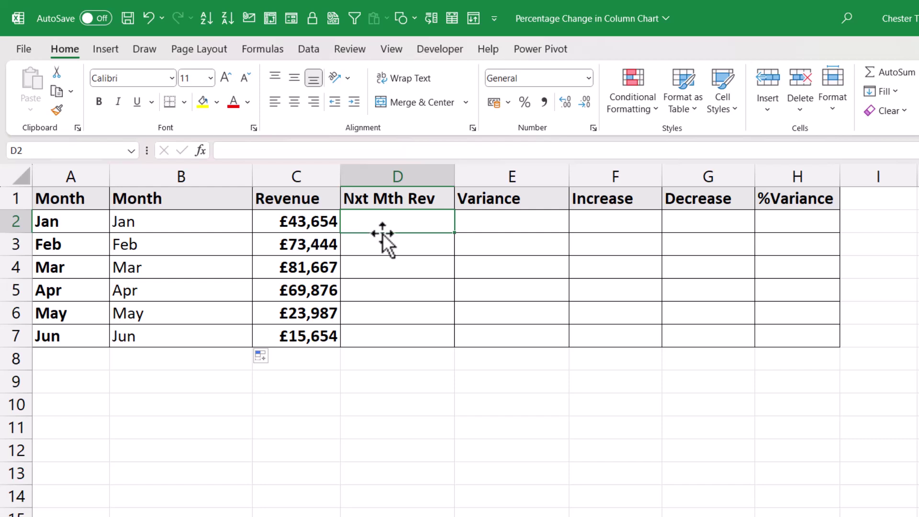
pyautogui.write('=')
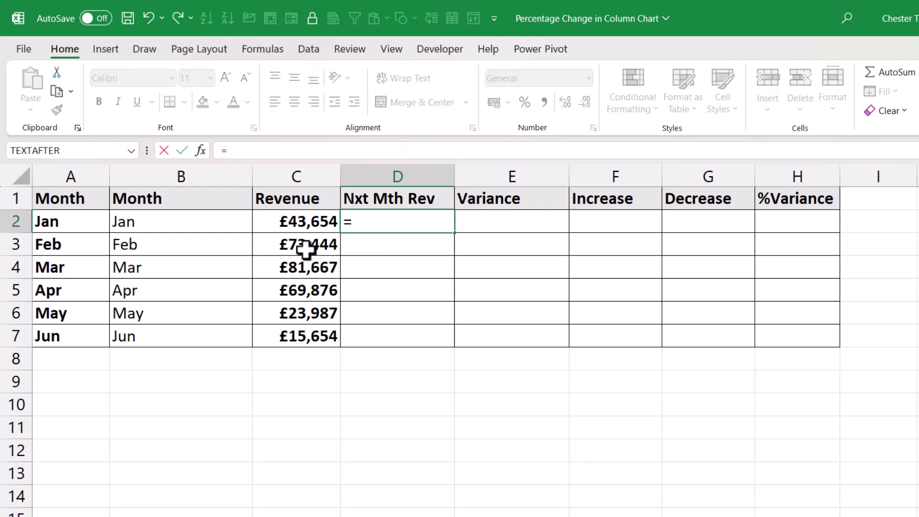
pyautogui.click(304, 246)
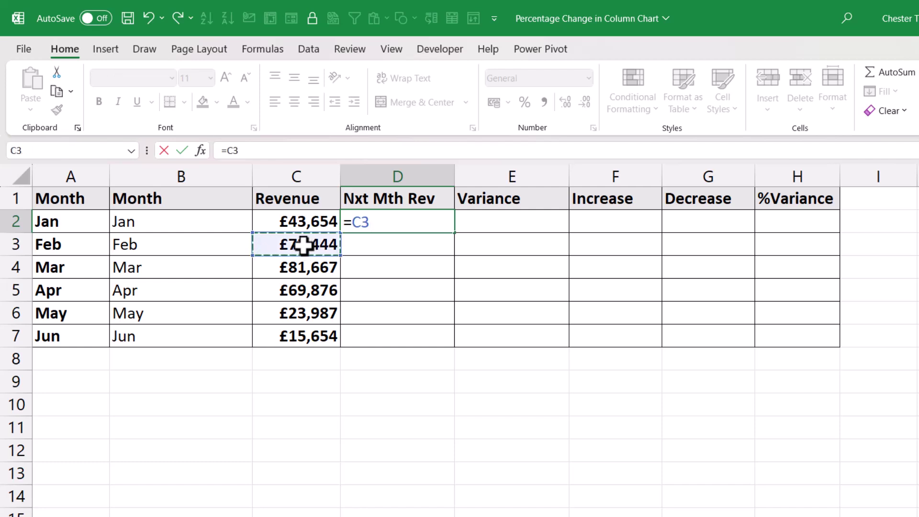
pyautogui.press('Return')
pyautogui.click(443, 229)
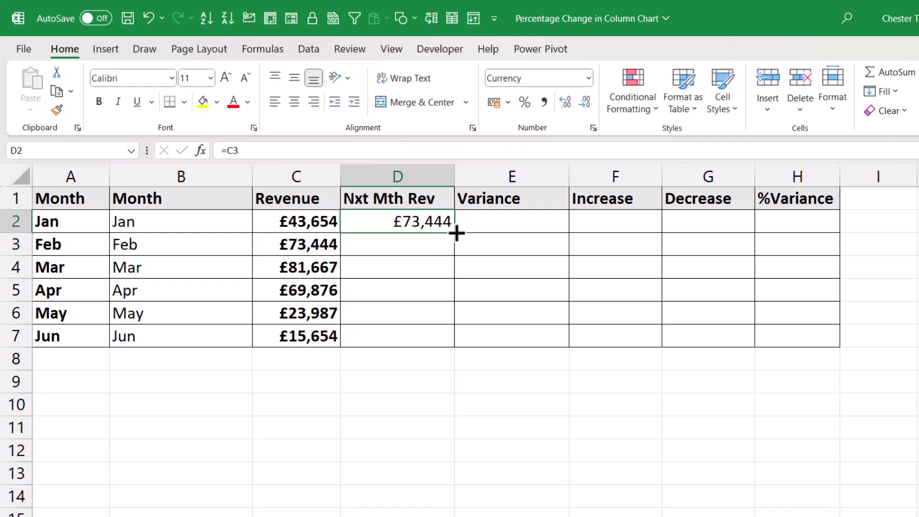
pyautogui.moveTo(456, 233); pyautogui.dragTo(420, 331)
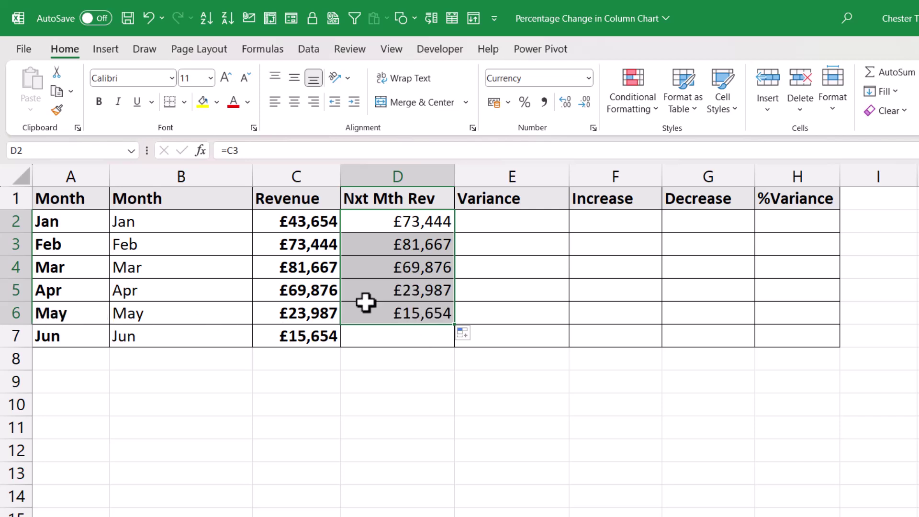
# Enter =D2-C2 in E2 and fill it down to E6
pyautogui.click(495, 232)
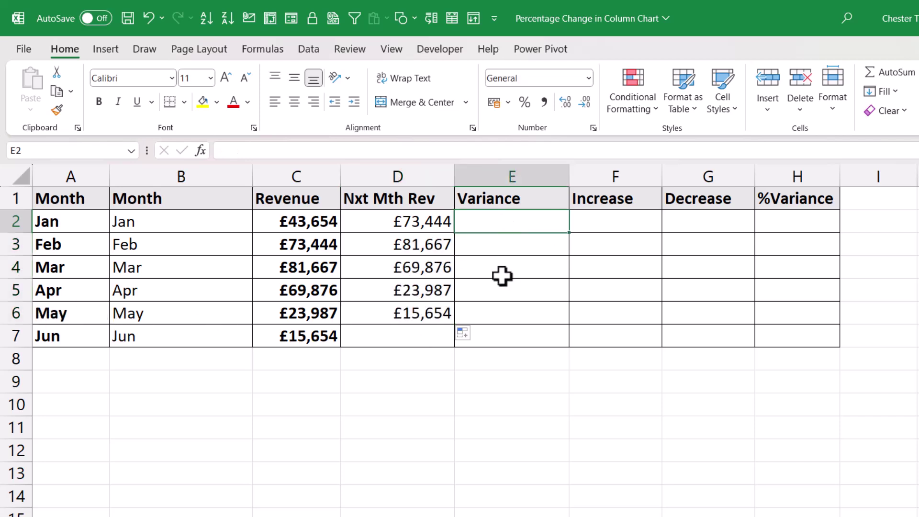
pyautogui.write('=')
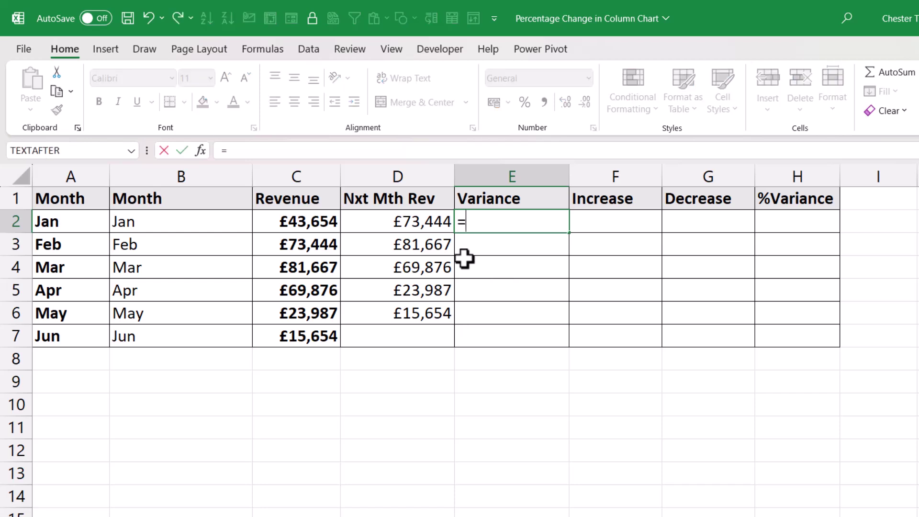
pyautogui.click(437, 221)
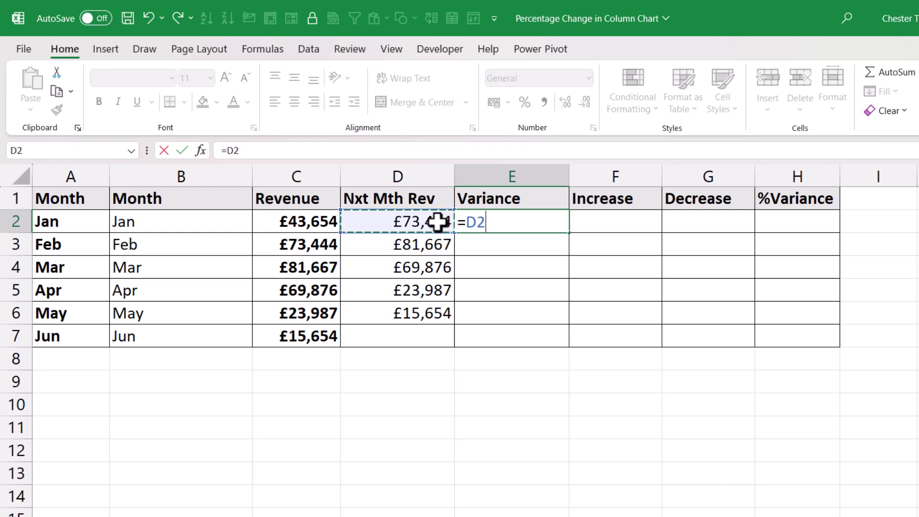
pyautogui.write('-')
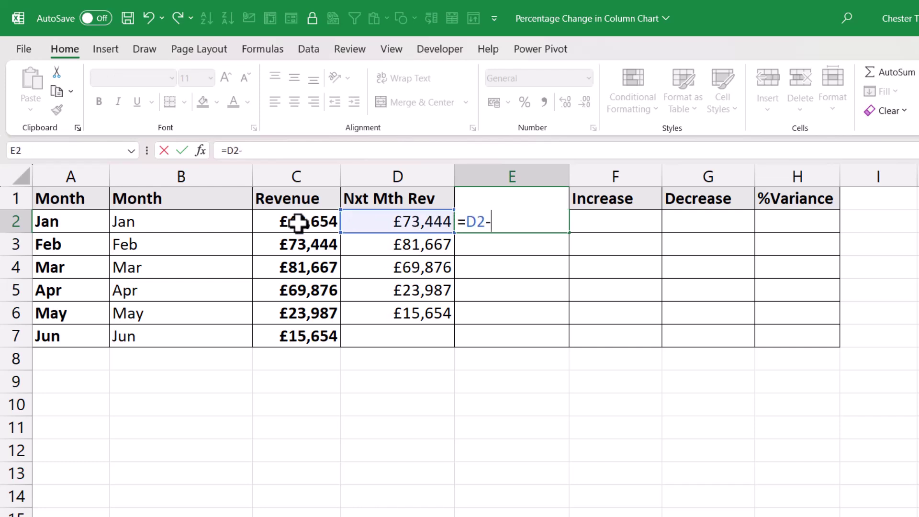
pyautogui.click(298, 220)
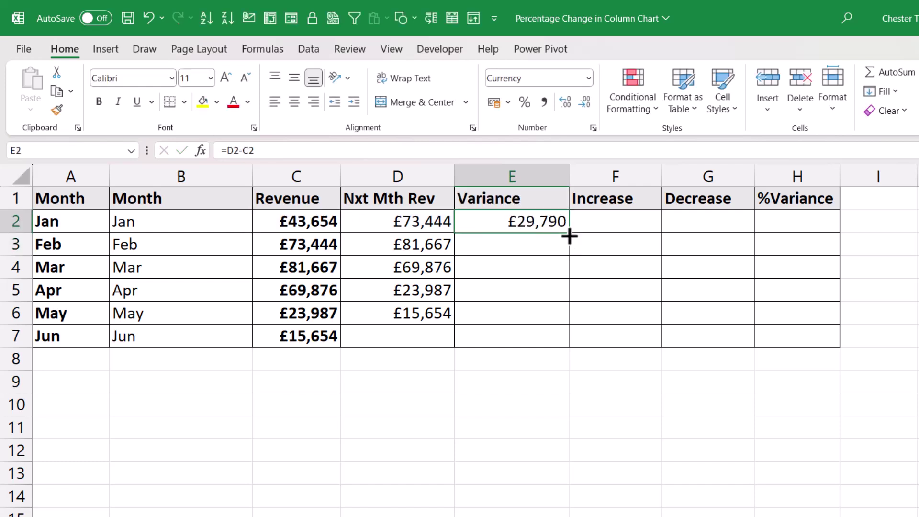
pyautogui.moveTo(568, 235); pyautogui.dragTo(551, 326)
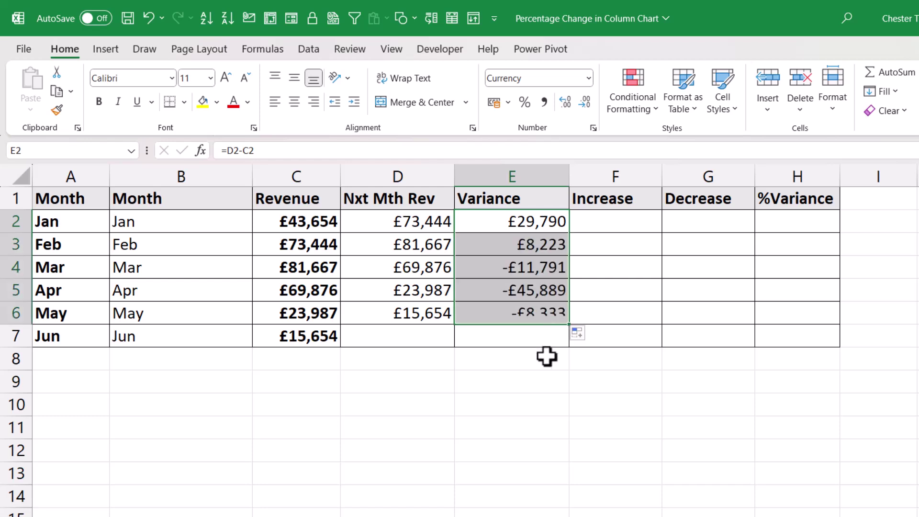
pyautogui.click(542, 219)
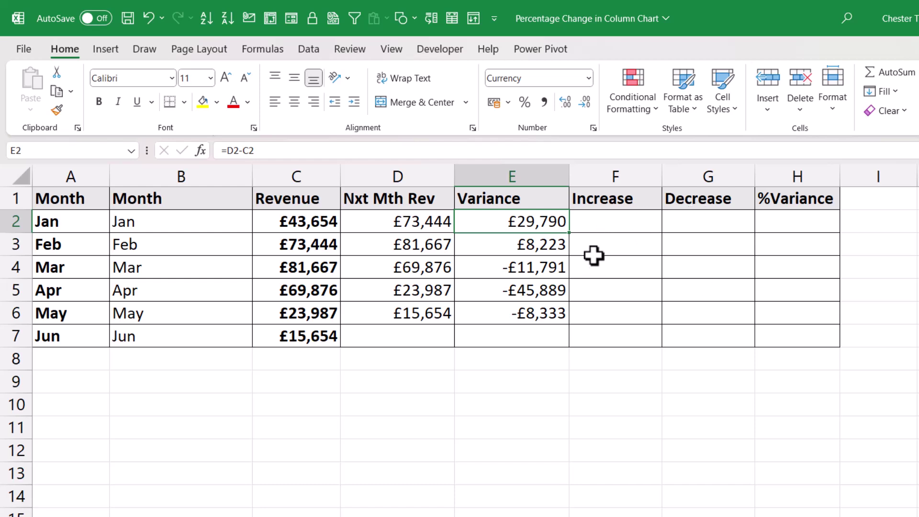
# Enter =IF(E2>0,-E2,"") in F2 and fill it down to F6
pyautogui.click(602, 221)
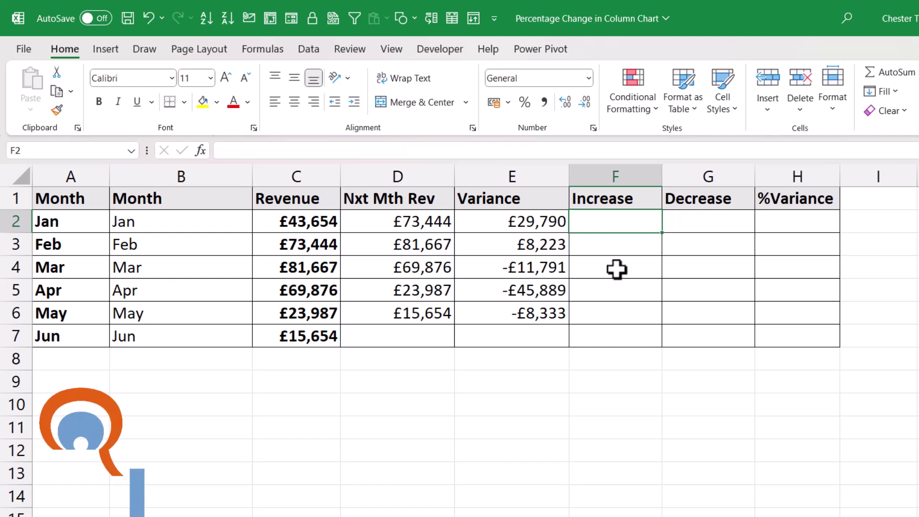
pyautogui.write('=IF(')
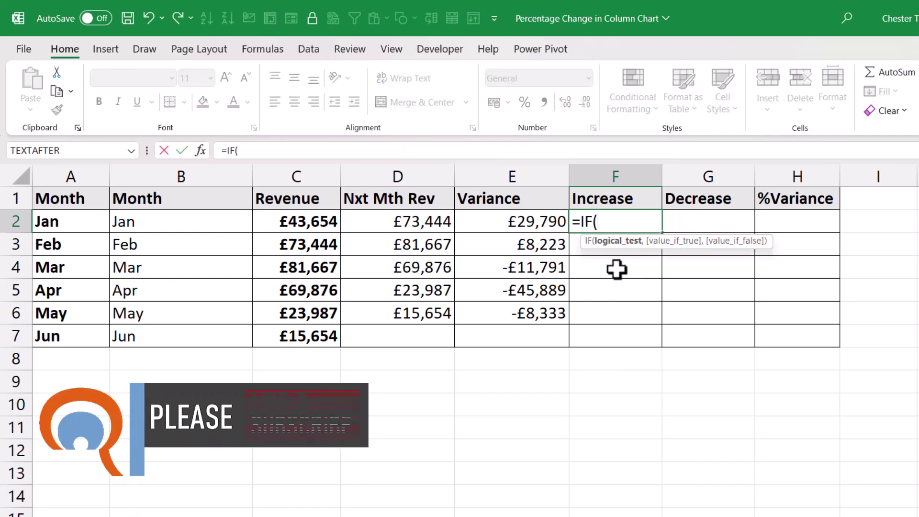
pyautogui.click(544, 221)
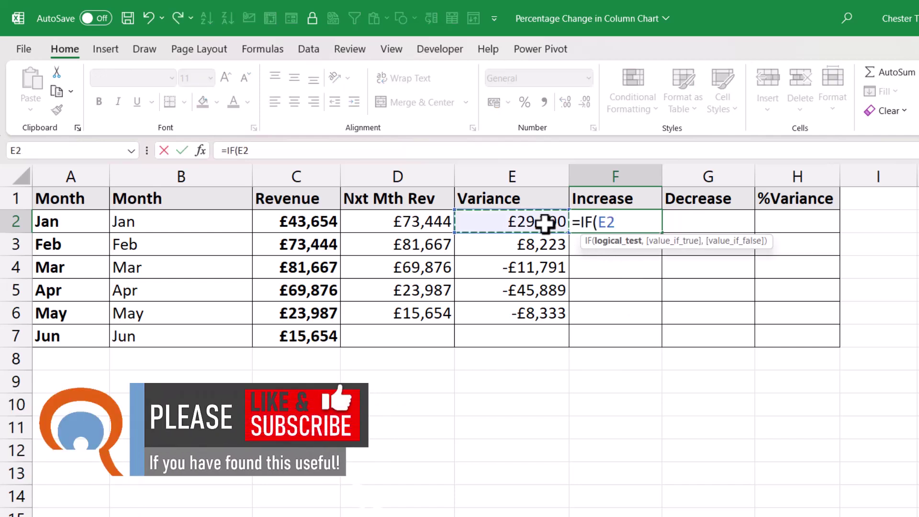
pyautogui.write('>0')
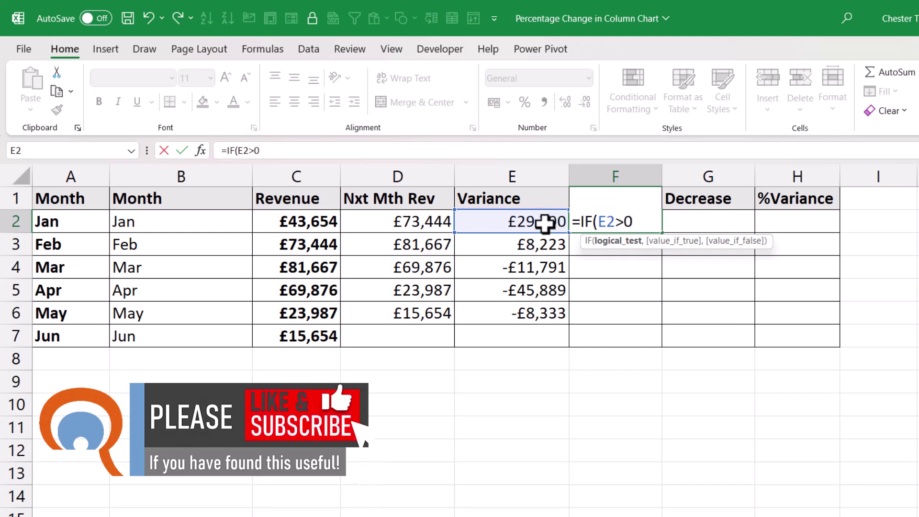
pyautogui.write(',')
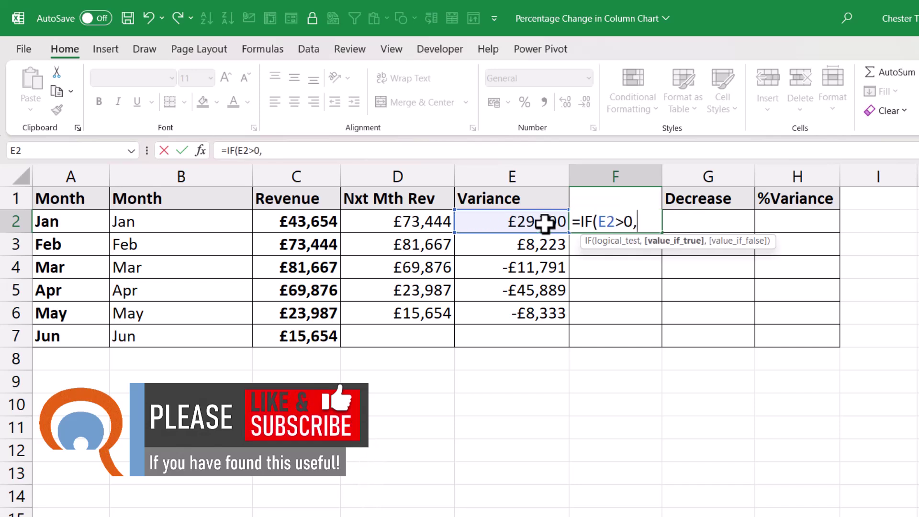
pyautogui.click(544, 223)
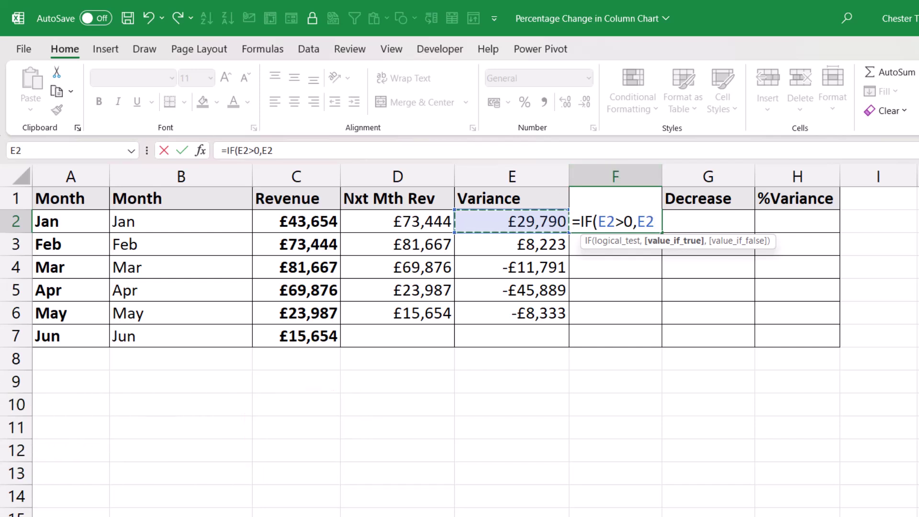
pyautogui.press('F2')
pyautogui.press('Left')
pyautogui.press('Left')
pyautogui.write('-E2')
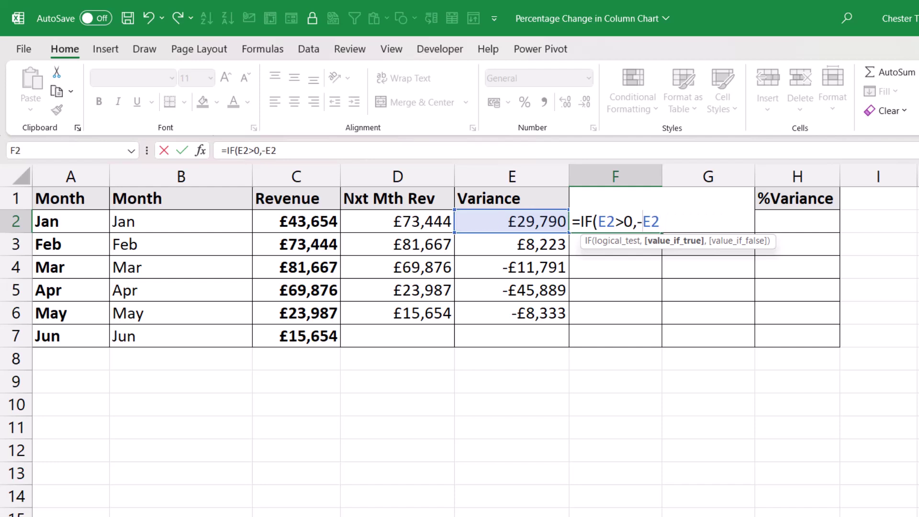
pyautogui.write(',""')
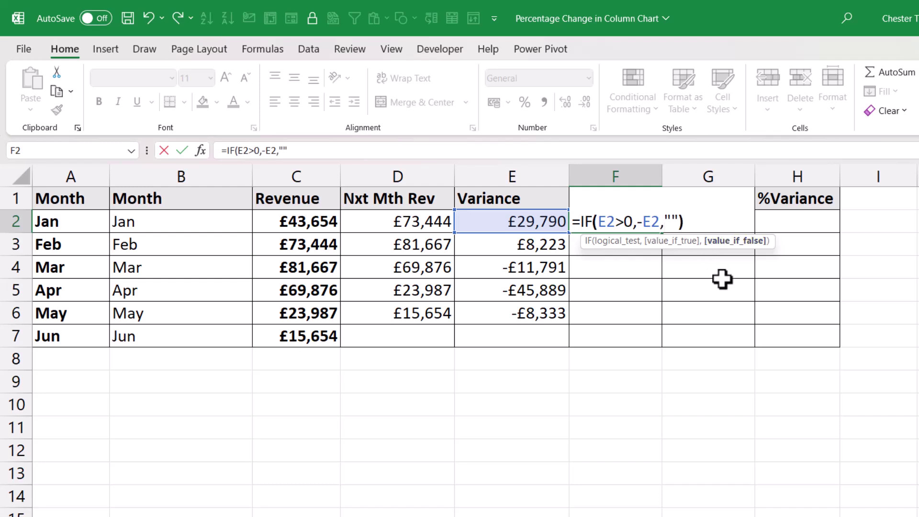
pyautogui.write(')')
pyautogui.press('Return')
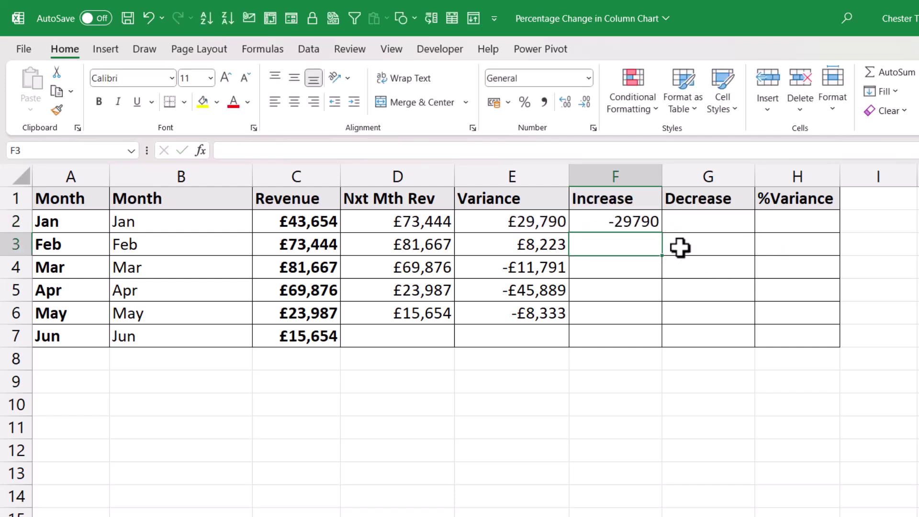
pyautogui.click(647, 225)
pyautogui.moveTo(661, 232); pyautogui.dragTo(636, 322)
# Format the Increase values F2:F6 as Currency
pyautogui.click(588, 78)
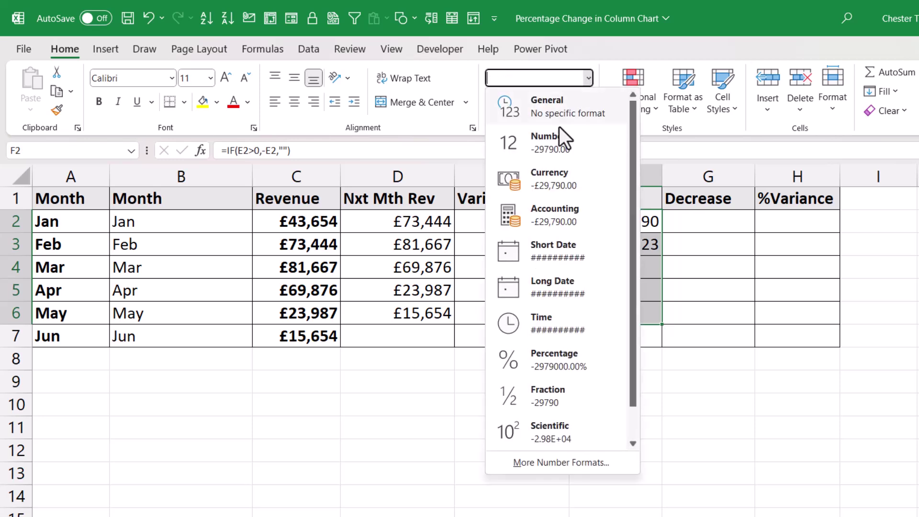
pyautogui.click(544, 184)
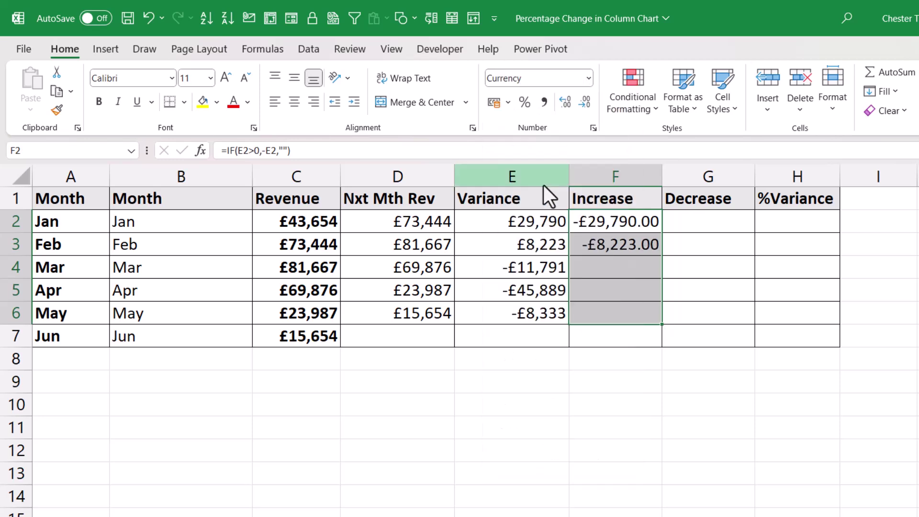
pyautogui.click(707, 222)
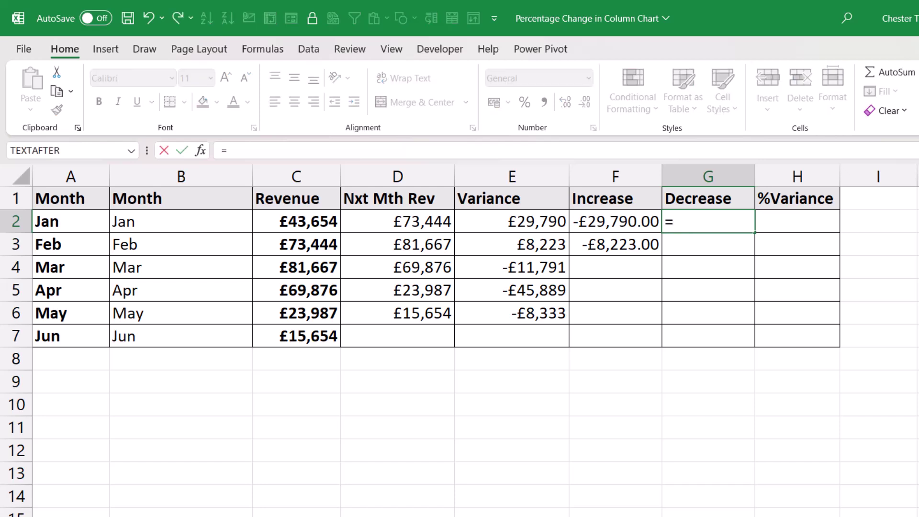
# Enter =IF(E2<0,E2,"") in G2 and fill it down to G6
pyautogui.write('=IF(')
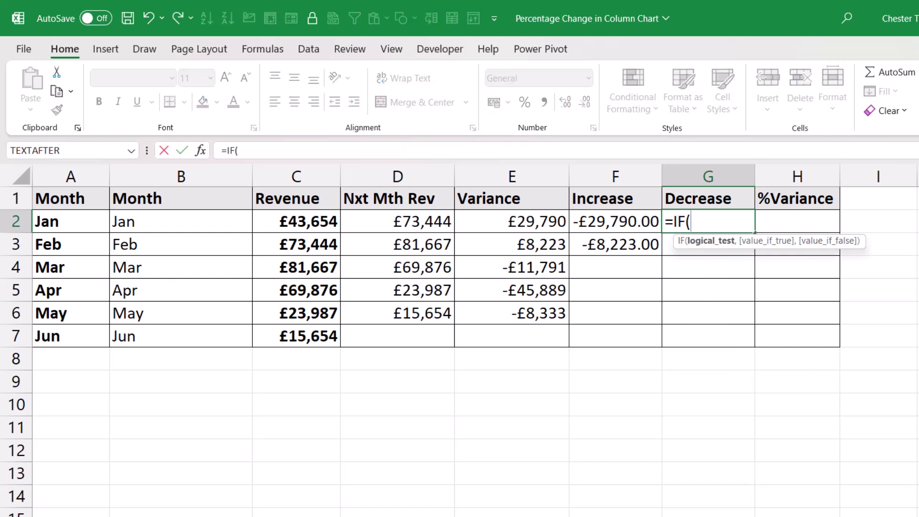
pyautogui.click(552, 224)
pyautogui.write('<')
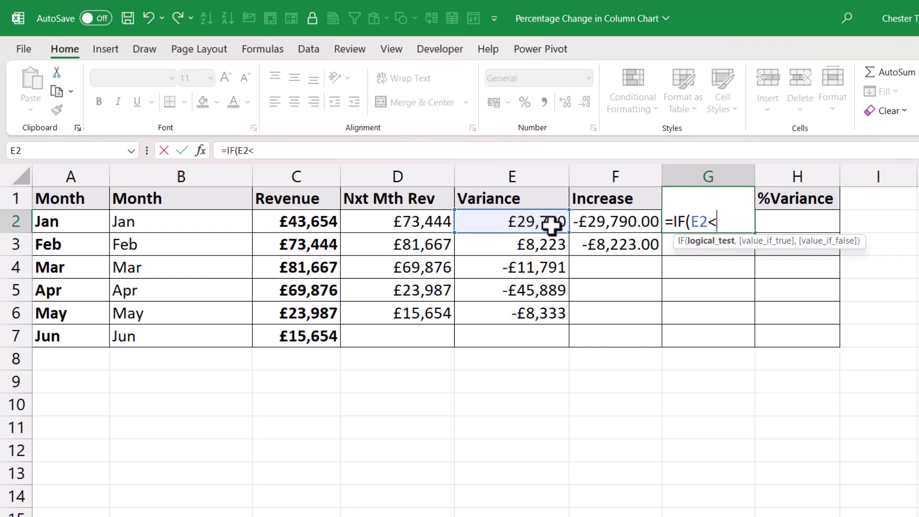
pyautogui.write('0,')
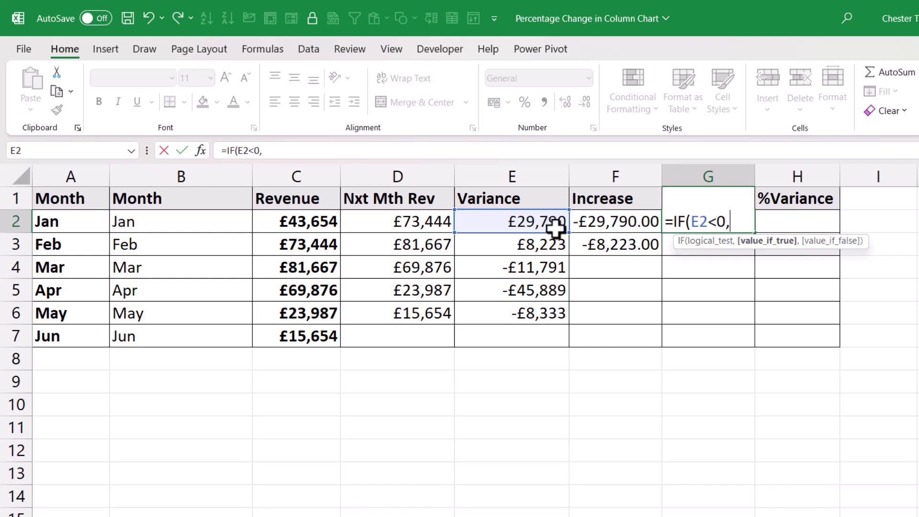
pyautogui.click(552, 224)
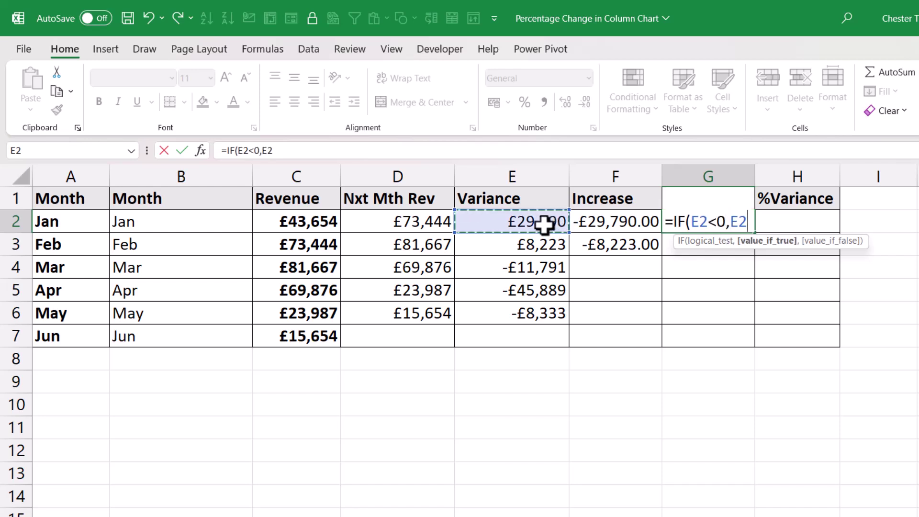
pyautogui.write(',"')
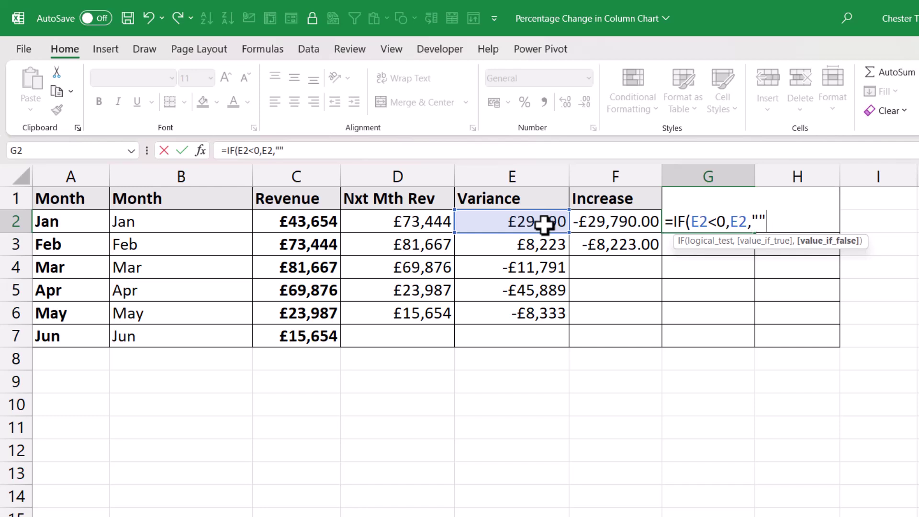
pyautogui.write('")')
pyautogui.press('Return')
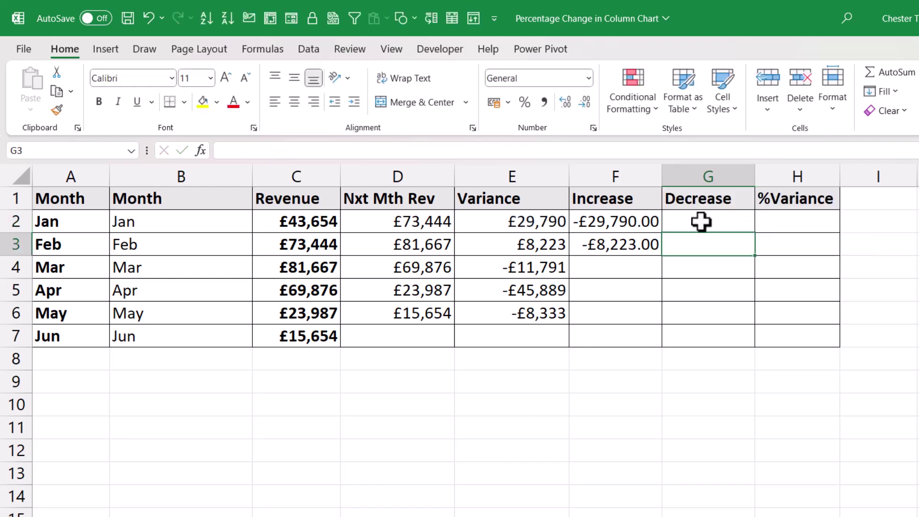
pyautogui.click(702, 222)
pyautogui.moveTo(759, 234); pyautogui.dragTo(737, 324)
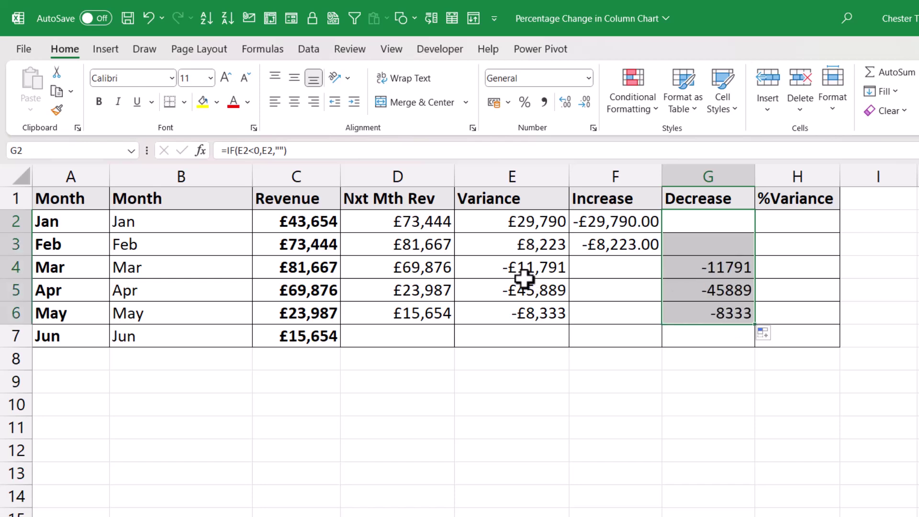
# Format the Decrease values G2:G6 as Currency
pyautogui.moveTo(730, 267)
pyautogui.mouseDown()
pyautogui.moveTo(722, 291)
pyautogui.moveTo(720, 267)
pyautogui.mouseUp()
pyautogui.moveTo(713, 218); pyautogui.dragTo(712, 309)
pyautogui.click(589, 77)
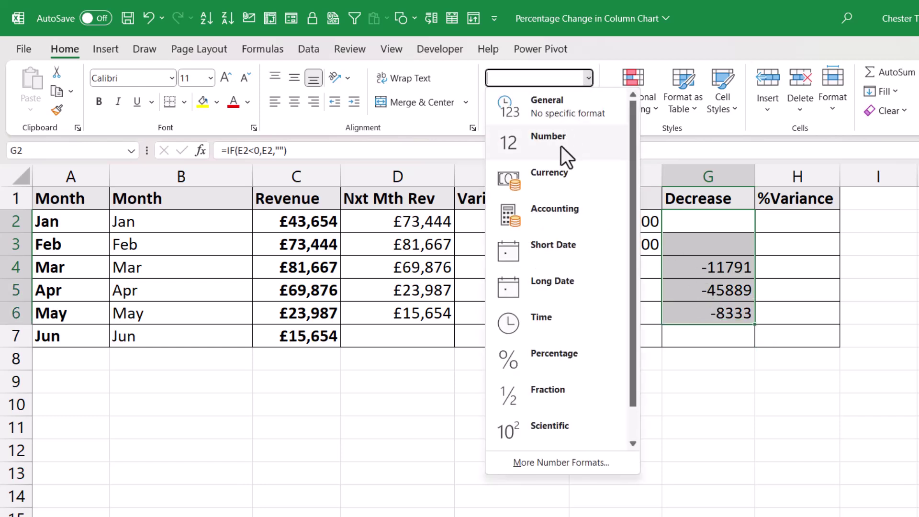
pyautogui.click(558, 171)
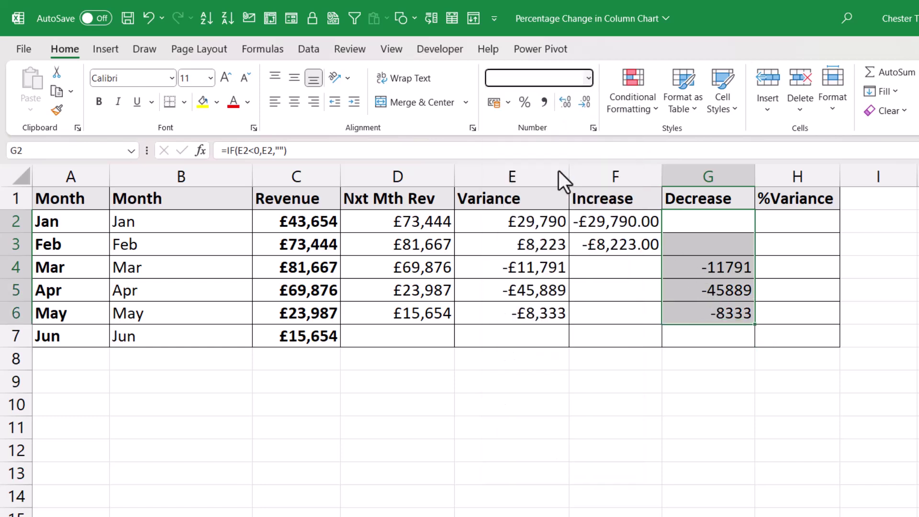
pyautogui.click(786, 217)
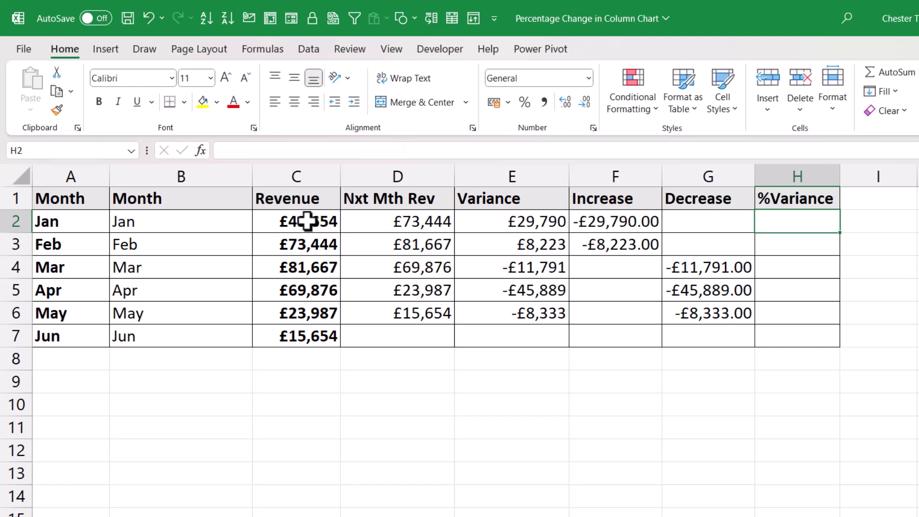
# Enter =E2/C2 in H2 for the first month's %Variance
pyautogui.write('=')
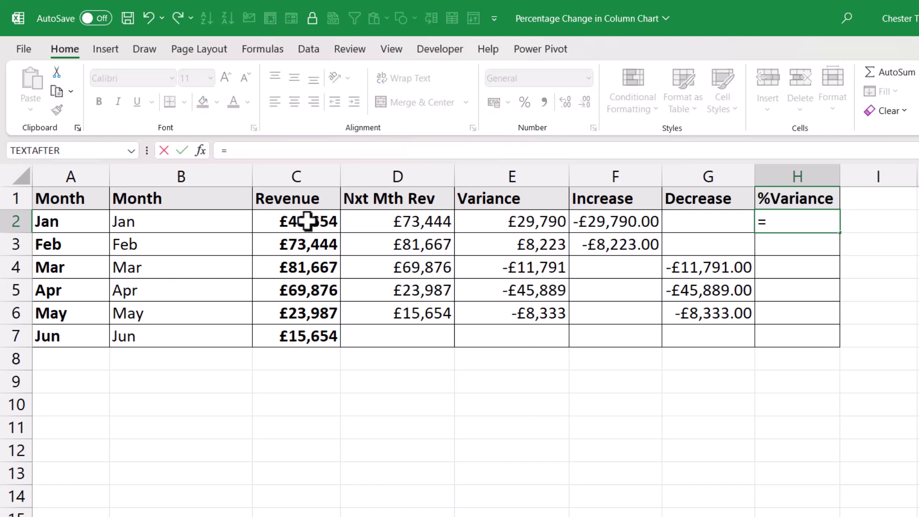
pyautogui.click(512, 219)
pyautogui.write('/')
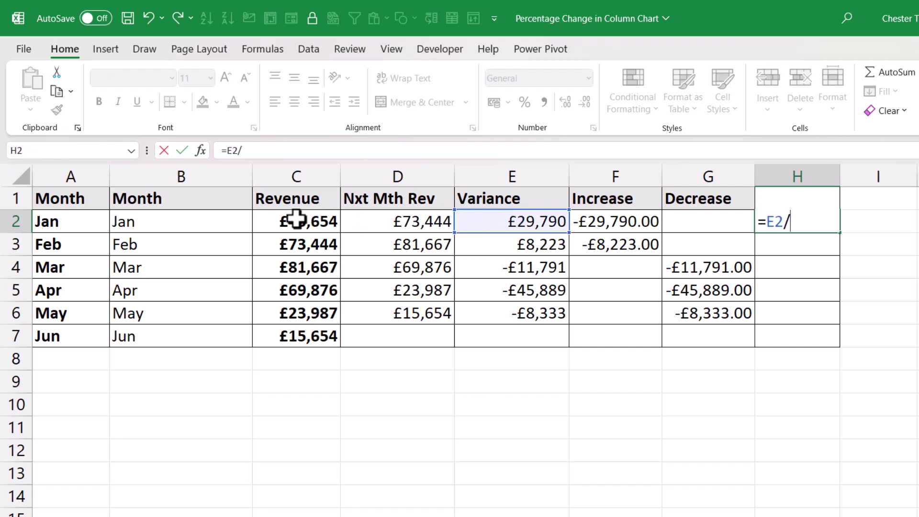
pyautogui.click(297, 219)
pyautogui.press('Return')
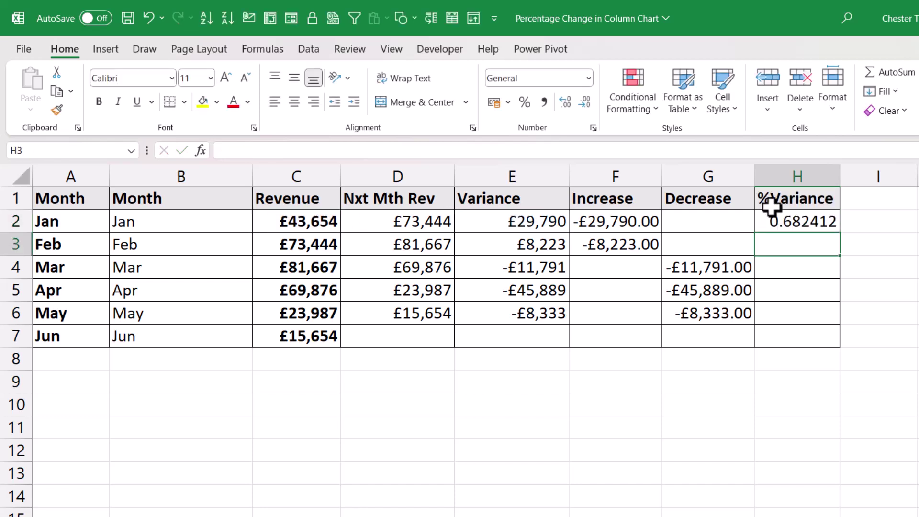
# Format H2 as Percentage and fill it down to H6 (68.24% to -34.74%)
pyautogui.click(804, 220)
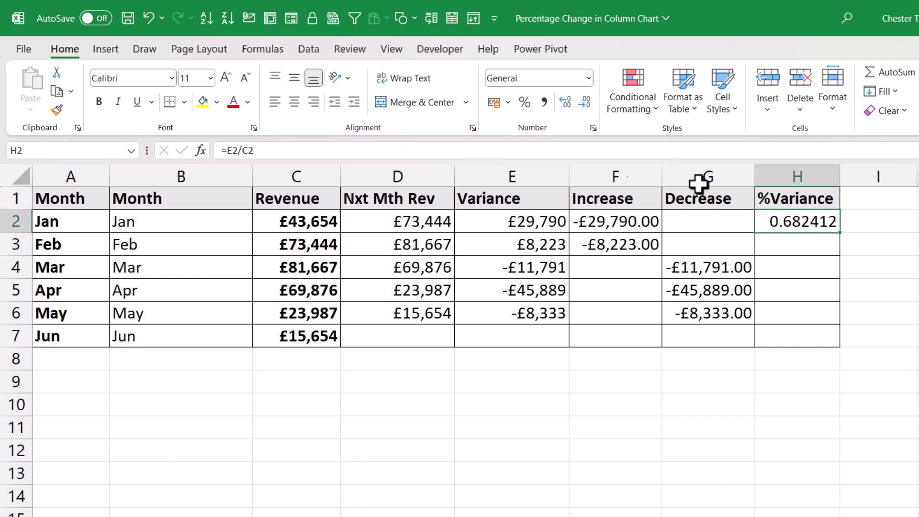
pyautogui.click(588, 80)
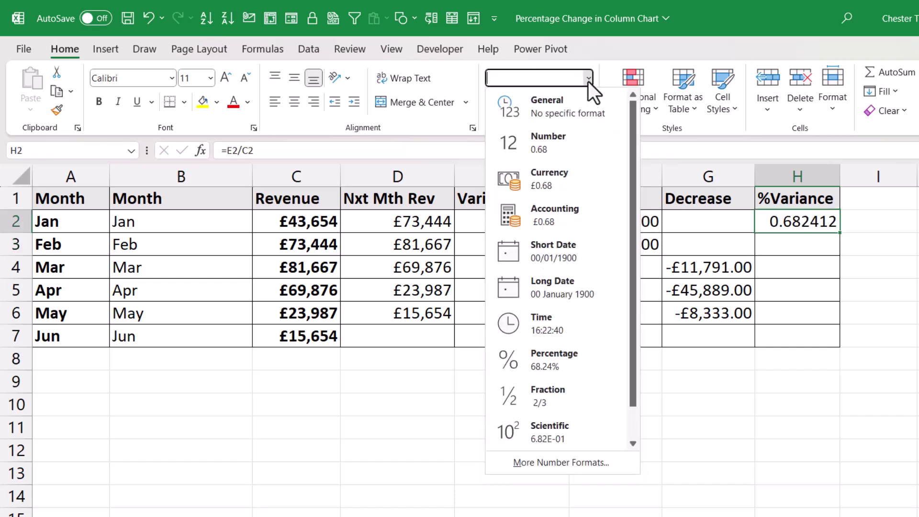
pyautogui.click(556, 356)
pyautogui.moveTo(839, 235); pyautogui.dragTo(828, 324)
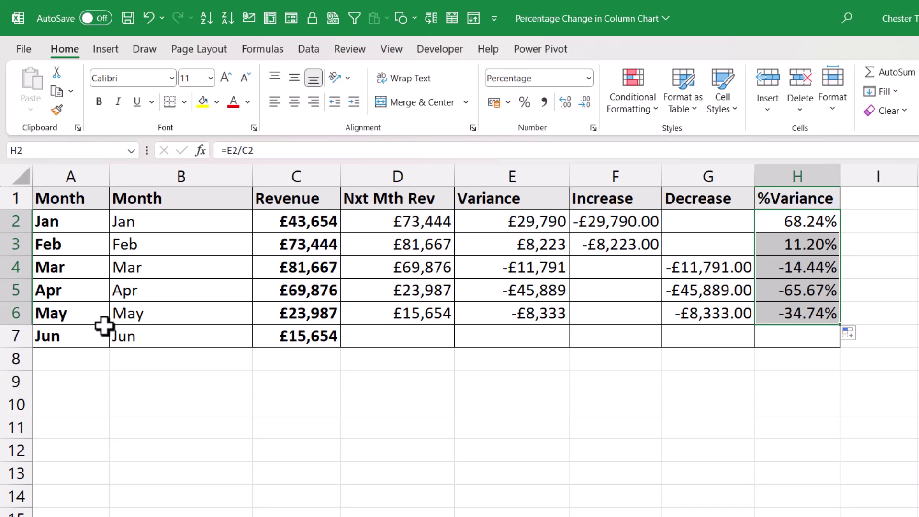
# Insert a 2-D Clustered Column chart from B1:D7 (Month, Revenue, Nxt Mth Rev)
pyautogui.click(174, 200)
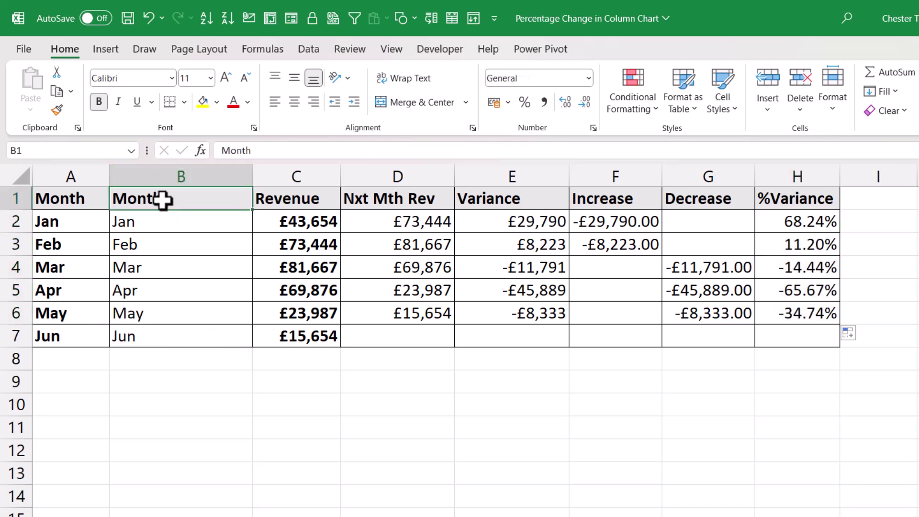
pyautogui.moveTo(162, 200); pyautogui.dragTo(384, 334)
pyautogui.click(109, 48)
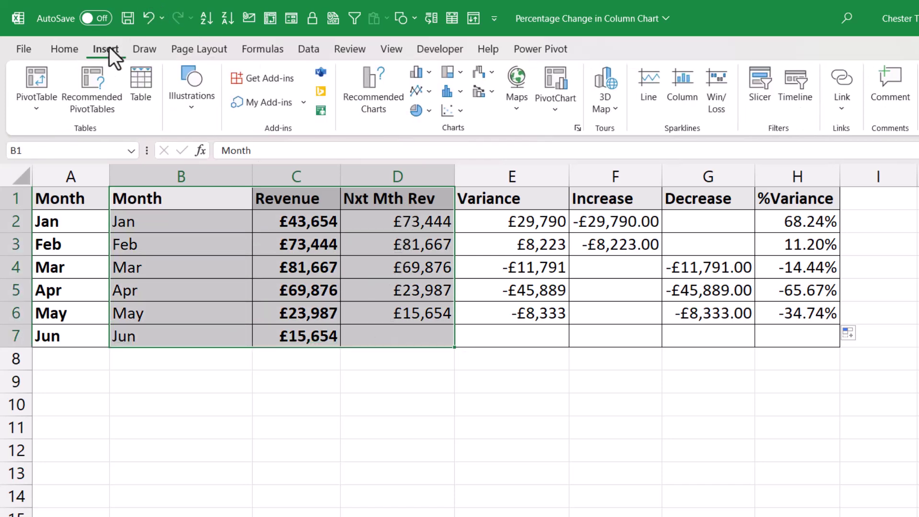
pyautogui.click(428, 70)
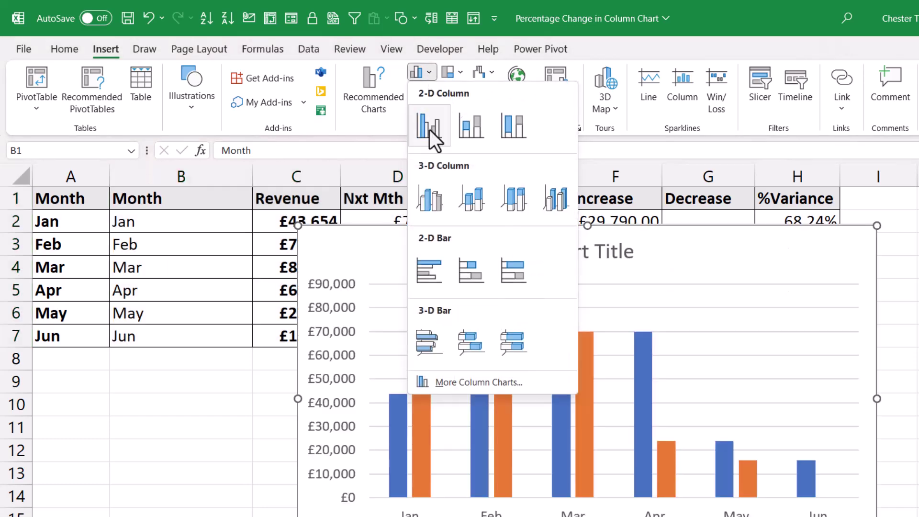
pyautogui.click(429, 129)
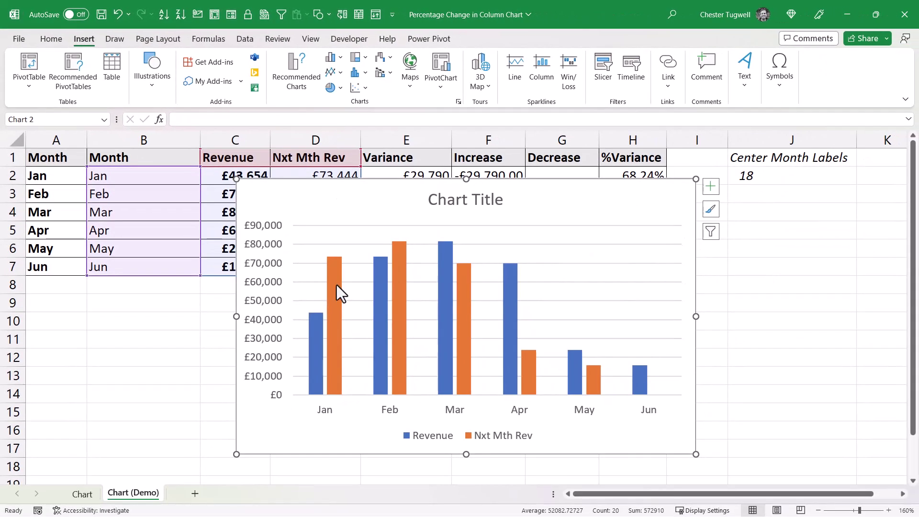
pyautogui.moveTo(337, 284)
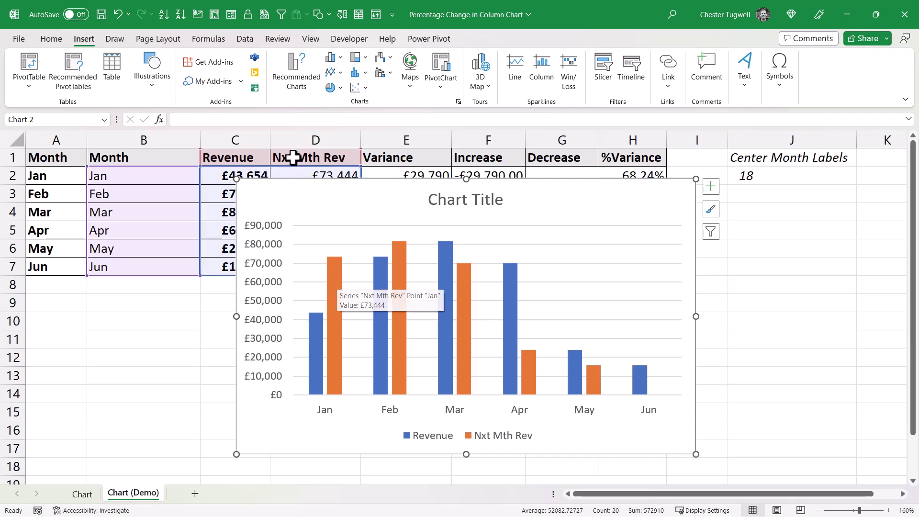
# Set the Nxt Mth Rev series Shape Fill to No Fill
pyautogui.click(331, 283)
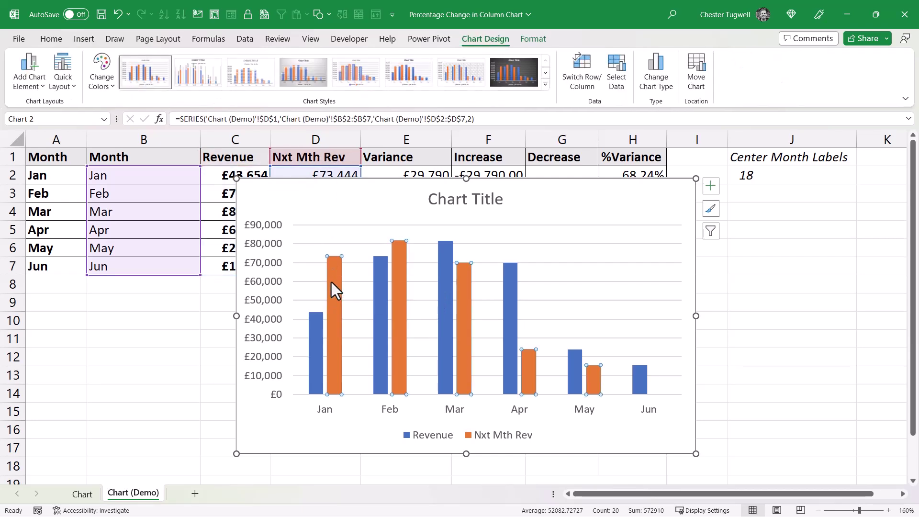
pyautogui.moveTo(328, 267)
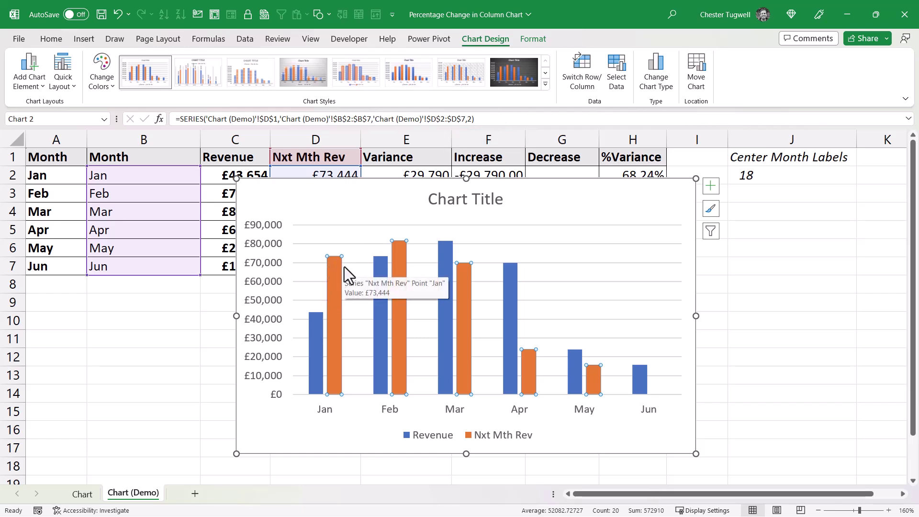
pyautogui.click(539, 40)
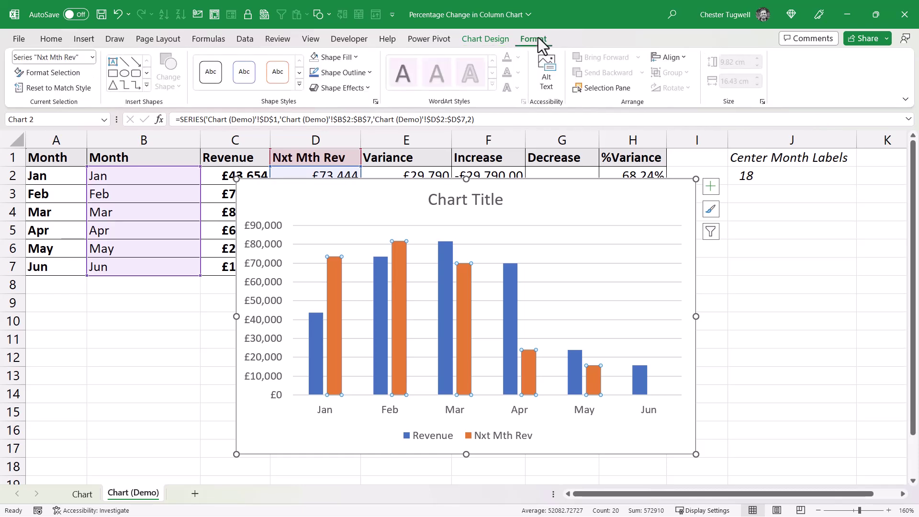
pyautogui.click(354, 57)
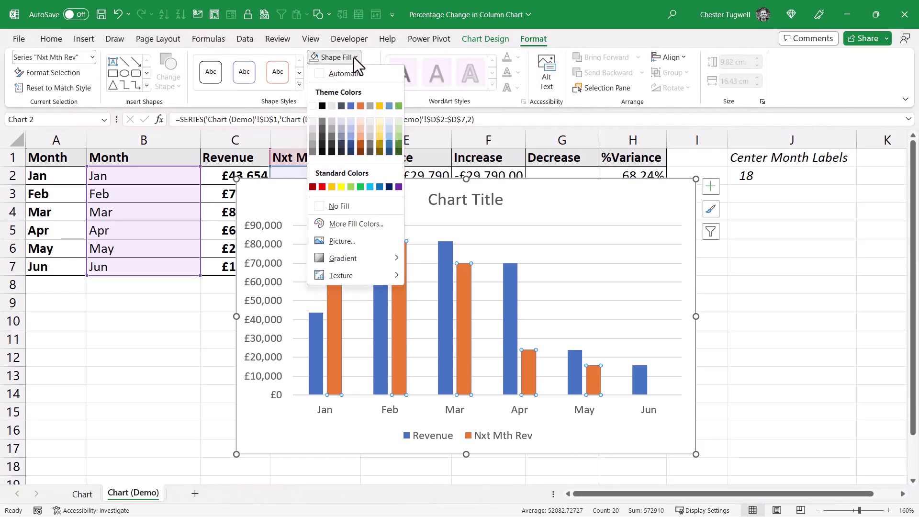
pyautogui.click(323, 206)
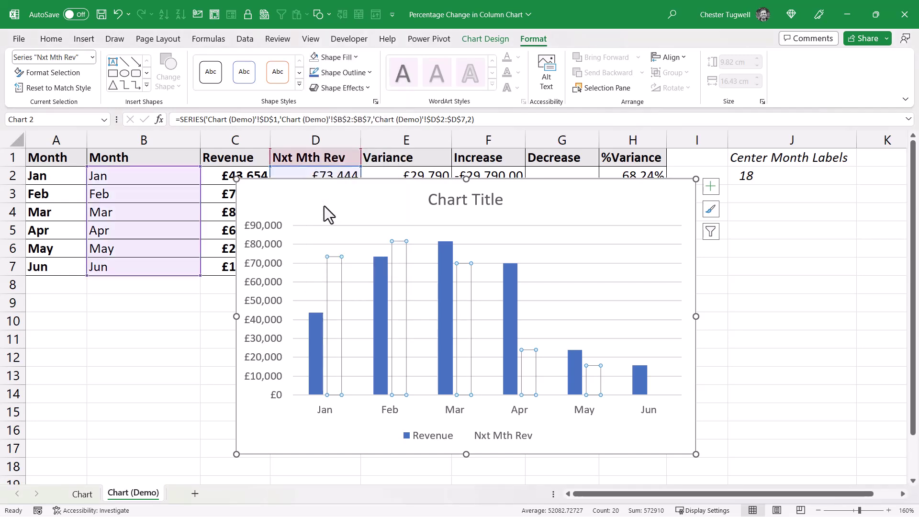
# Set Series Overlap and Gap Width both to 0% in Format Data Series
pyautogui.rightClick(334, 268)
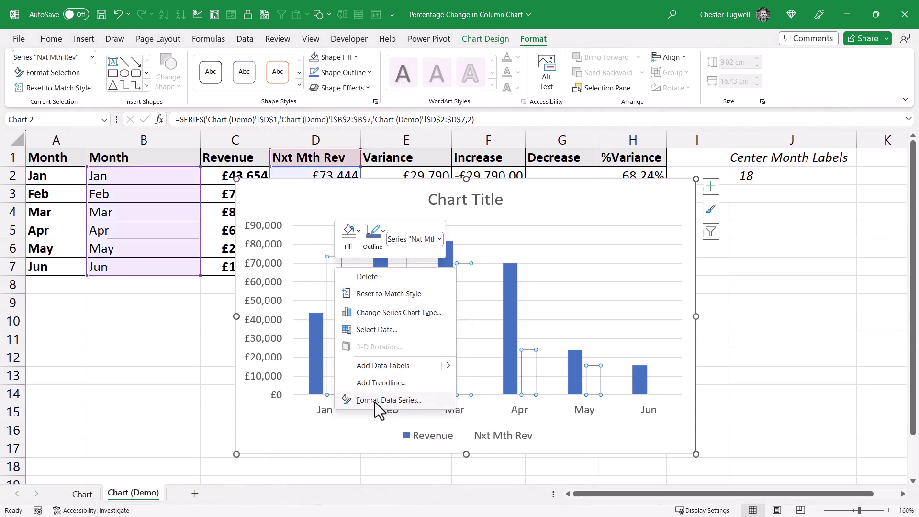
pyautogui.click(375, 401)
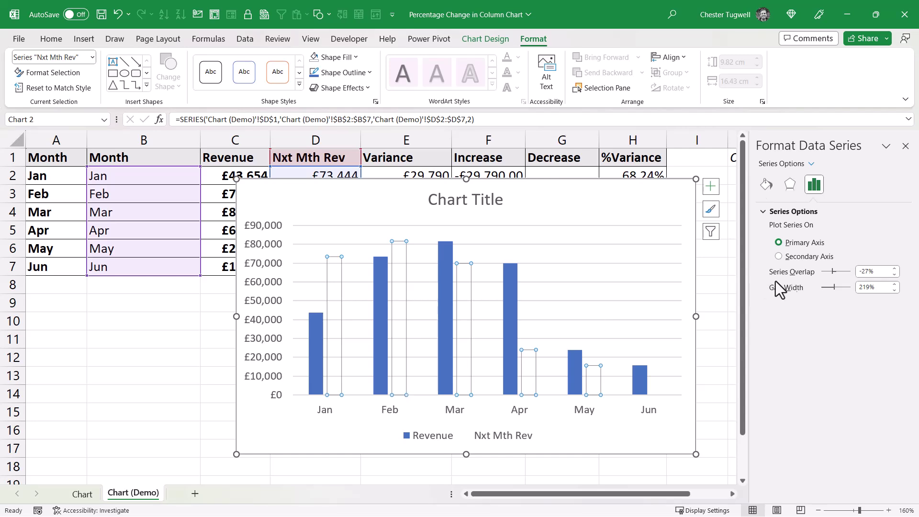
pyautogui.click(878, 271)
pyautogui.write('0')
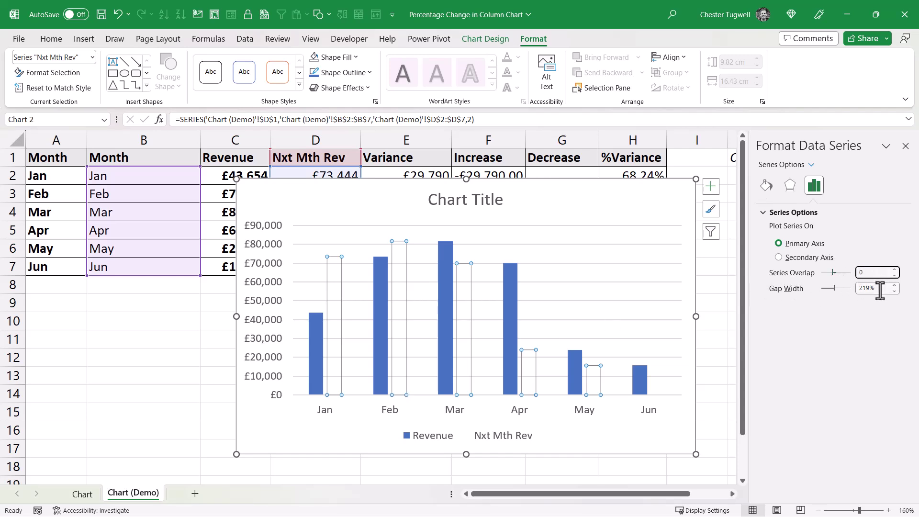
pyautogui.press('Tab')
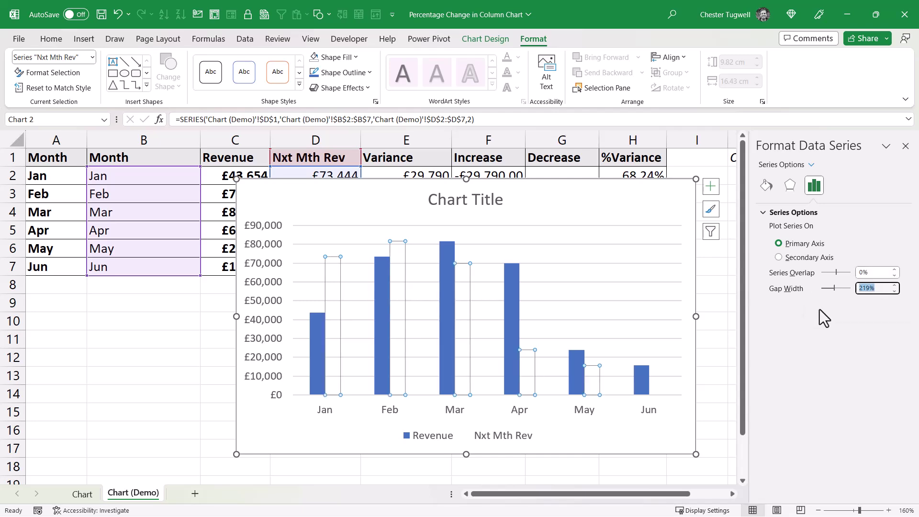
pyautogui.write('0')
pyautogui.press('Return')
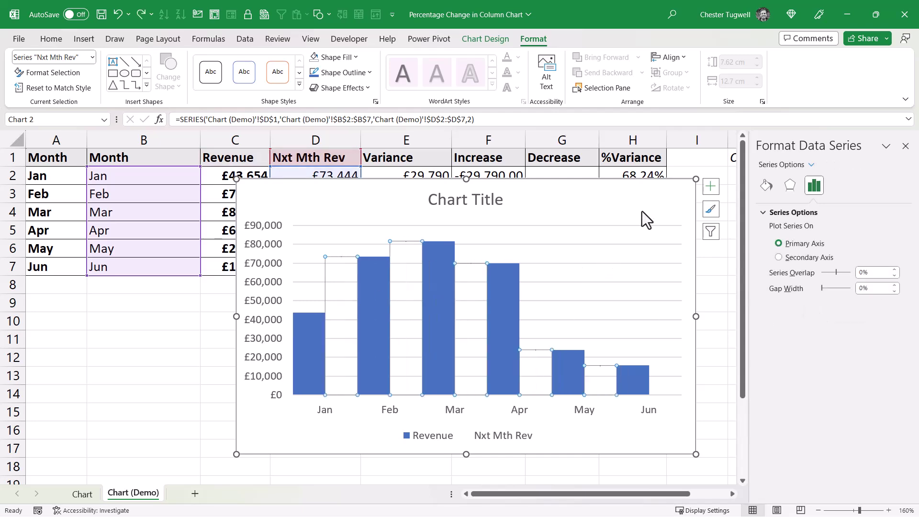
# Move the chart below the table and add error bars to the Nxt Mth Rev series
pyautogui.moveTo(588, 187); pyautogui.dragTo(558, 294)
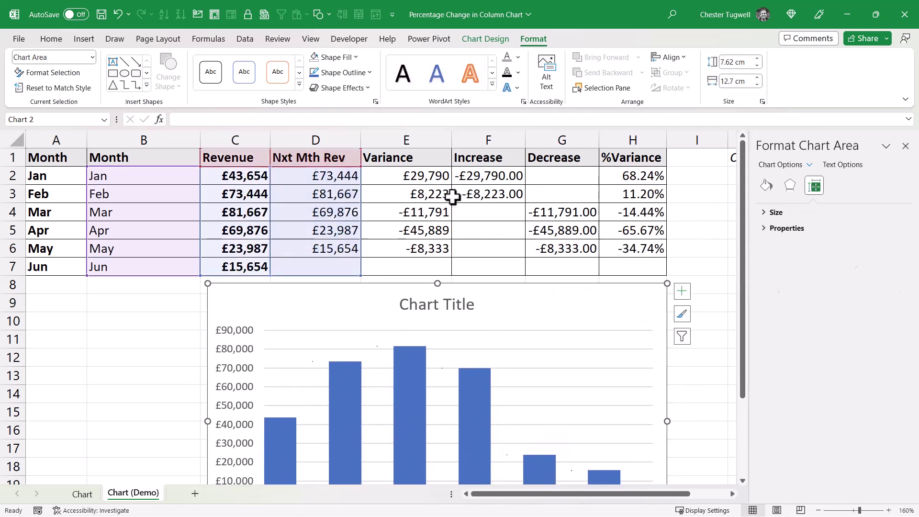
pyautogui.click(311, 410)
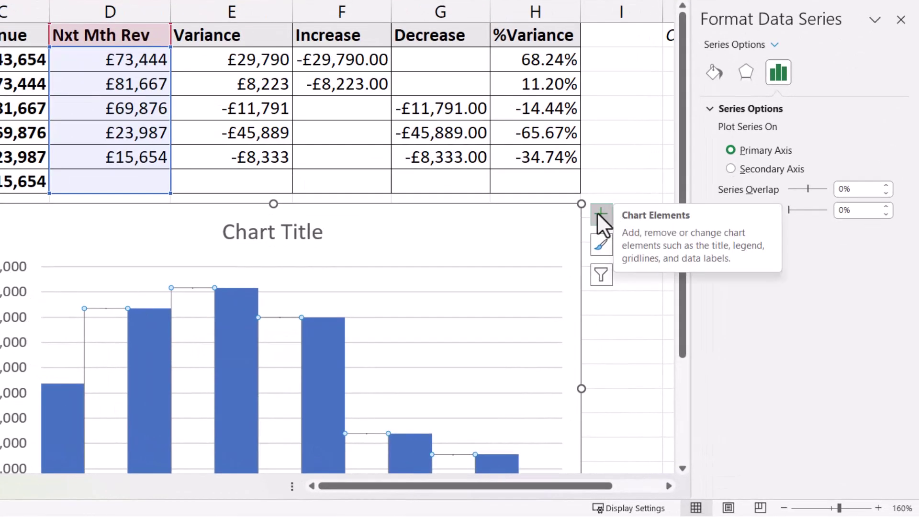
pyautogui.click(596, 212)
pyautogui.click(598, 211)
pyautogui.click(599, 210)
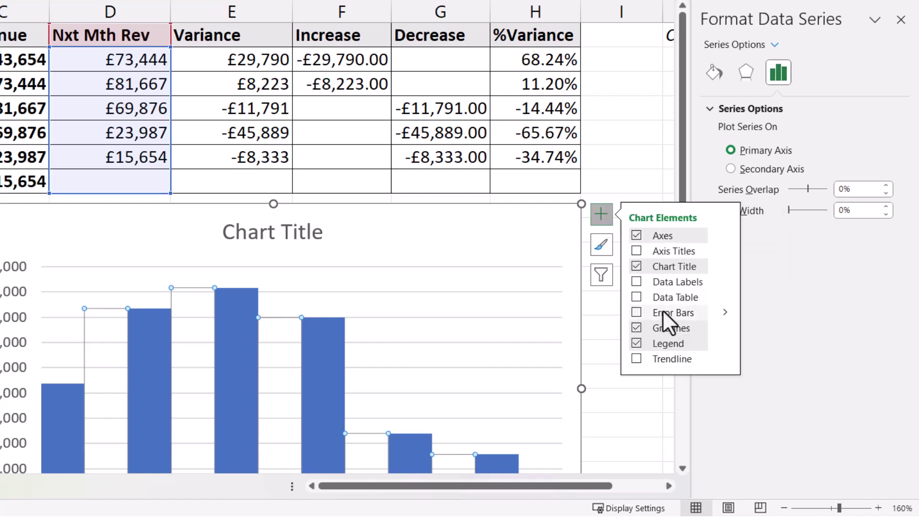
pyautogui.moveTo(728, 312)
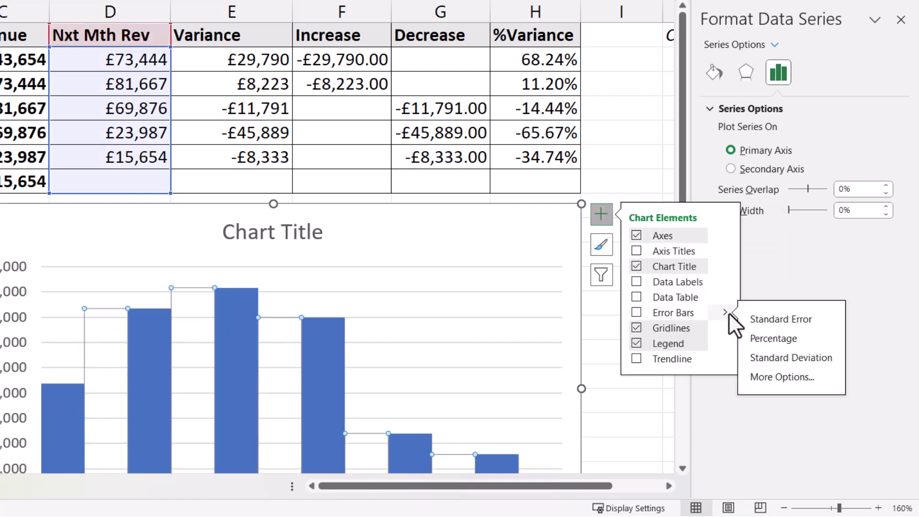
# Set the error bars to No Cap with a Custom error amount
pyautogui.click(779, 372)
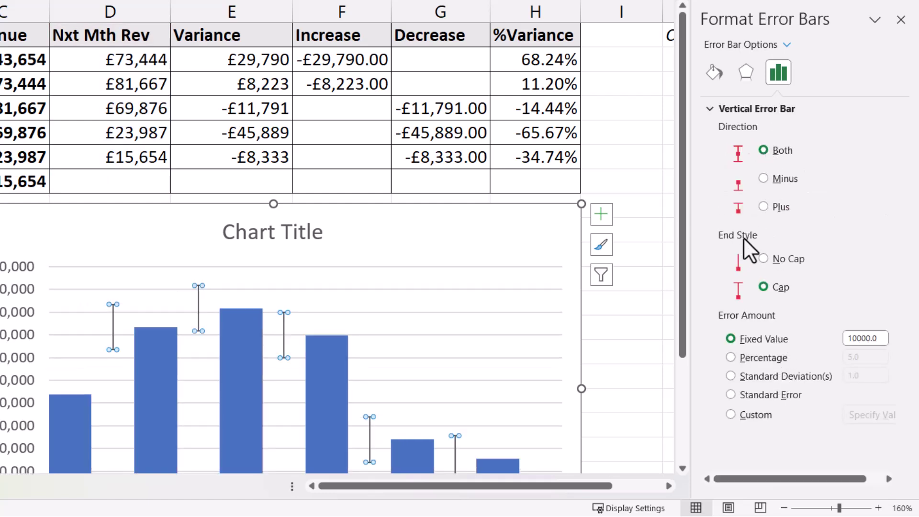
pyautogui.click(763, 258)
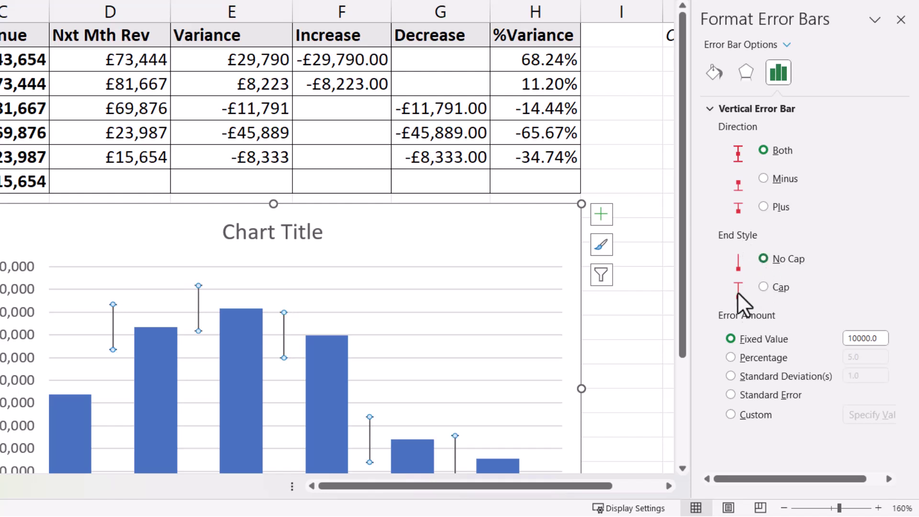
pyautogui.click(731, 415)
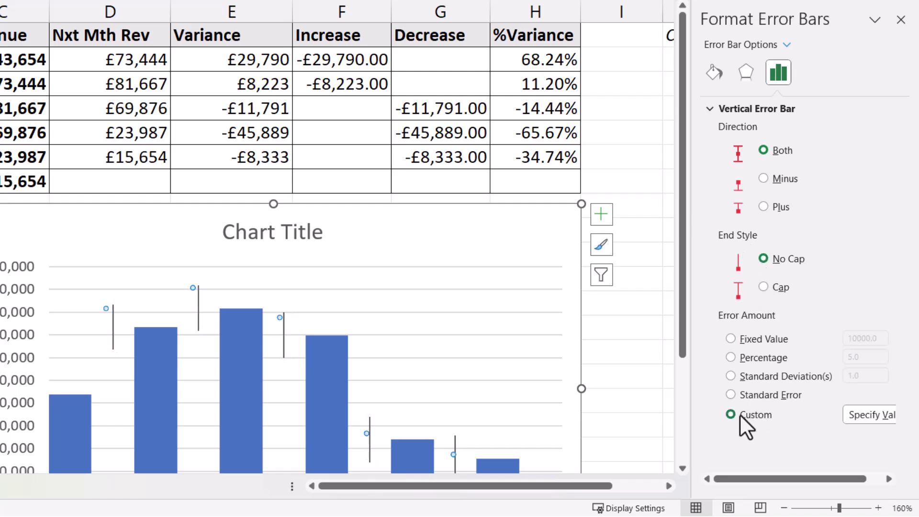
# Specify custom error values: positive F2:F6 (Increase) and negative G2:G6 (Decrease)
pyautogui.click(863, 413)
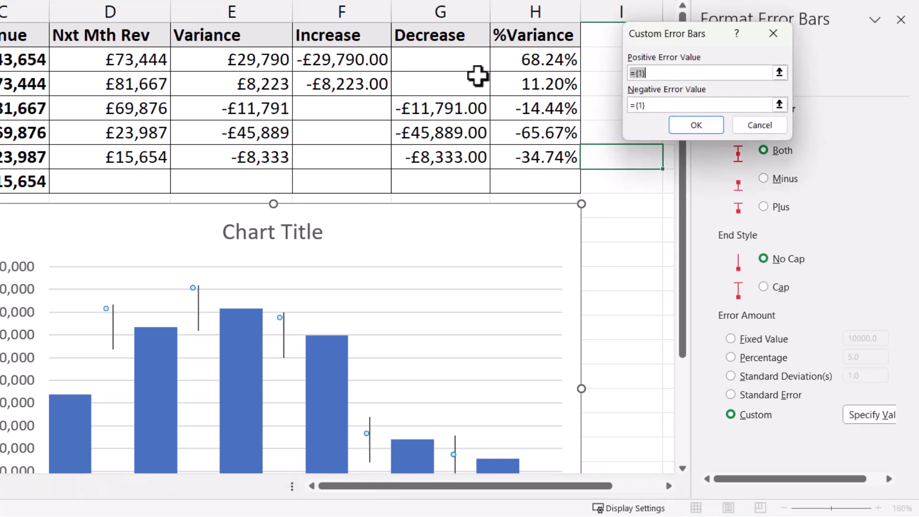
pyautogui.moveTo(352, 60); pyautogui.dragTo(355, 160)
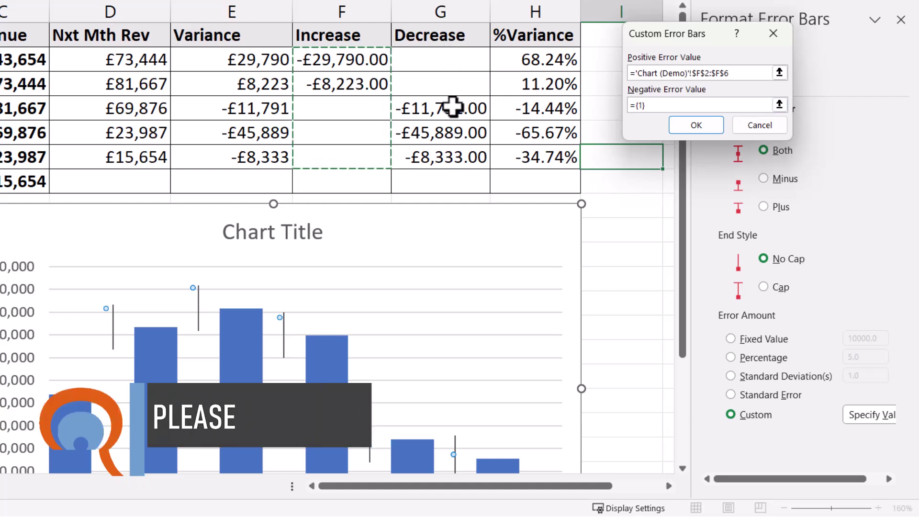
pyautogui.click(651, 105)
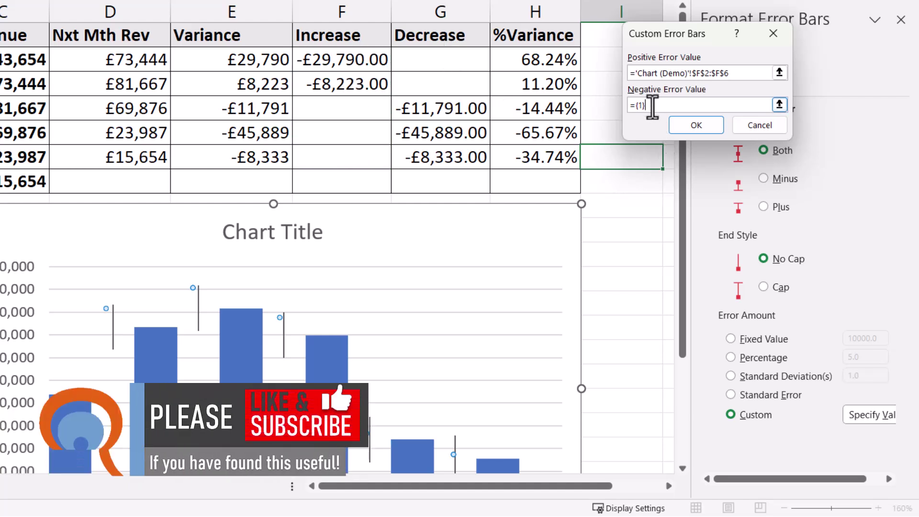
pyautogui.moveTo(652, 105); pyautogui.dragTo(578, 113)
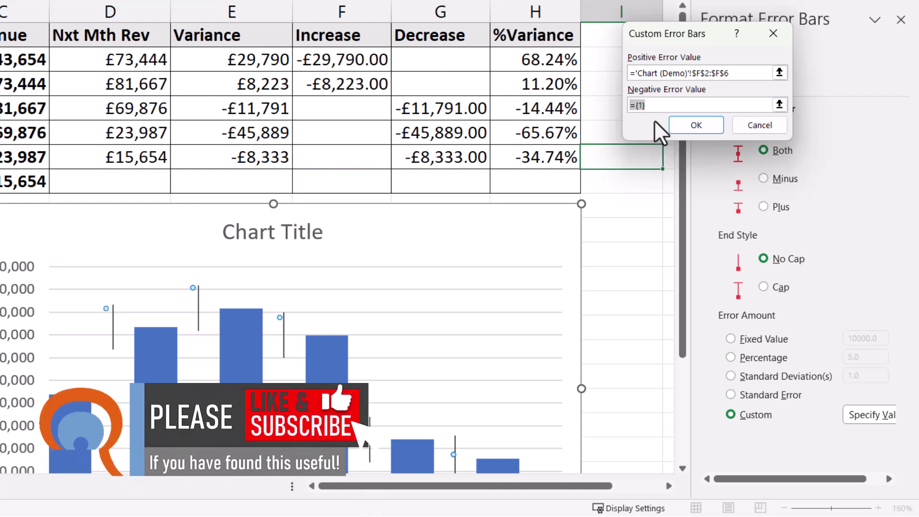
pyautogui.press('BackSpace')
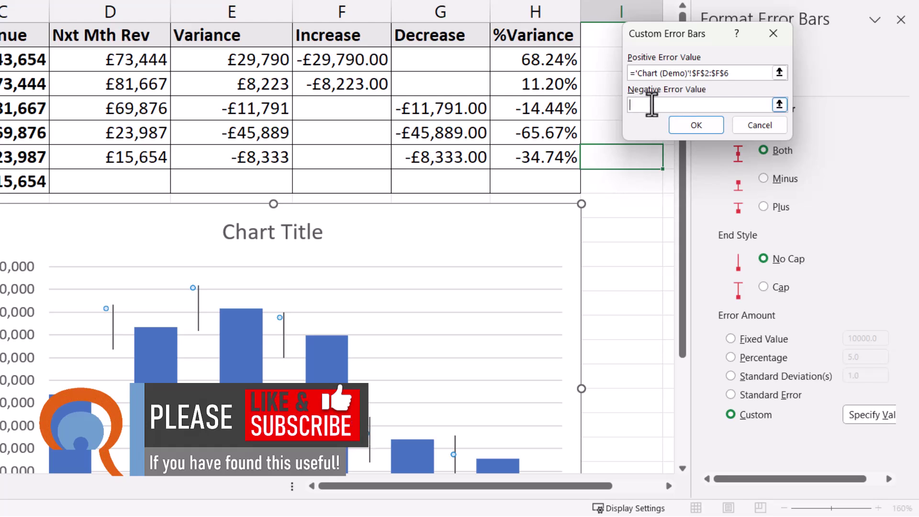
pyautogui.moveTo(465, 61); pyautogui.dragTo(463, 157)
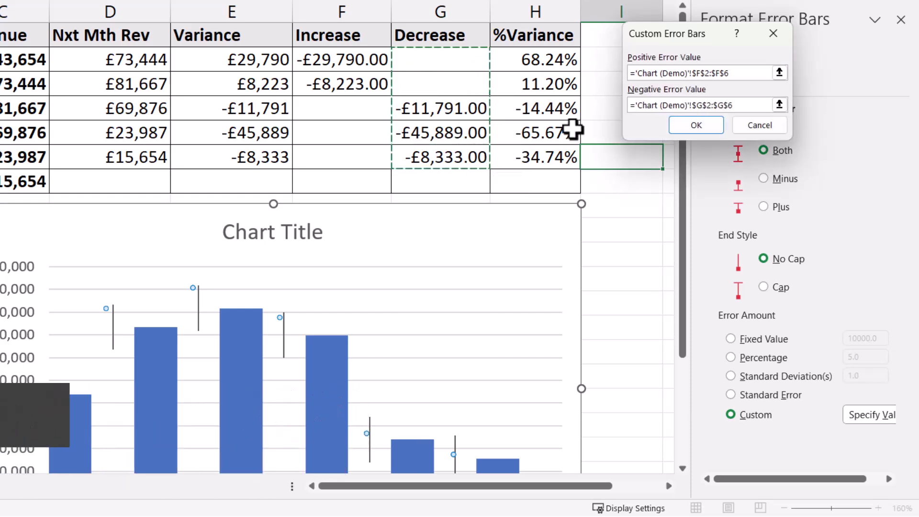
pyautogui.click(701, 124)
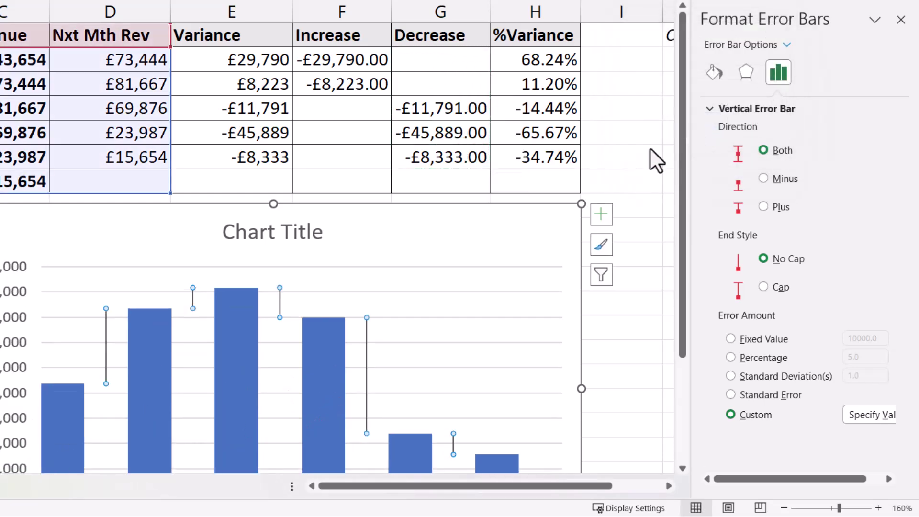
# Move the chart up and give the error bars arrowheads with a 1.75 pt line width
pyautogui.moveTo(178, 220); pyautogui.dragTo(172, 74)
pyautogui.click(105, 191)
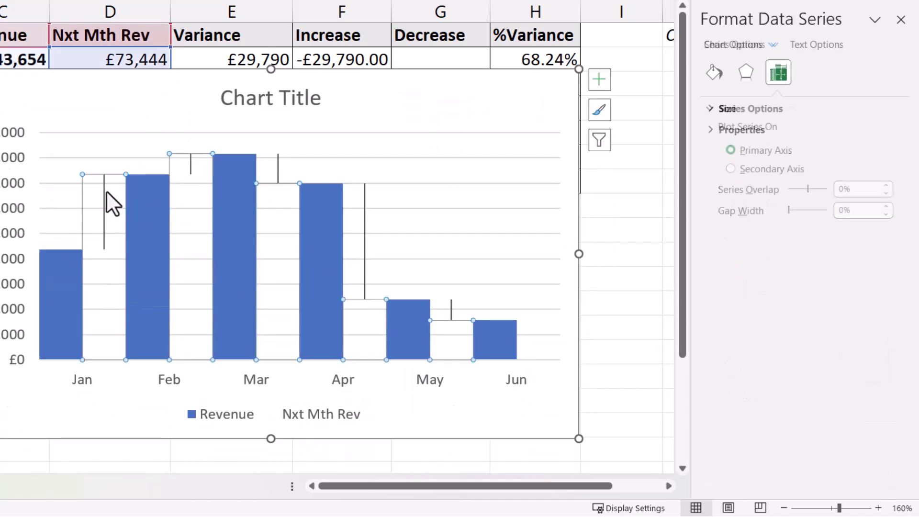
pyautogui.click(106, 193)
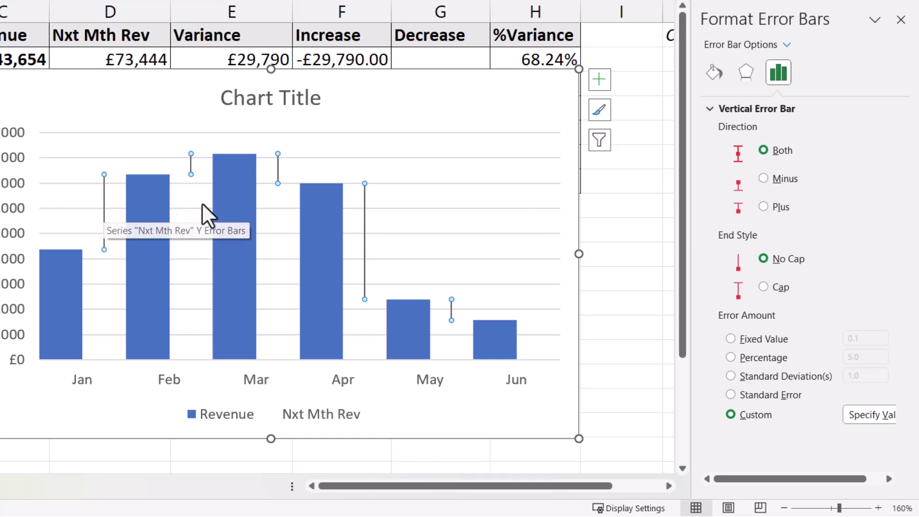
pyautogui.click(715, 73)
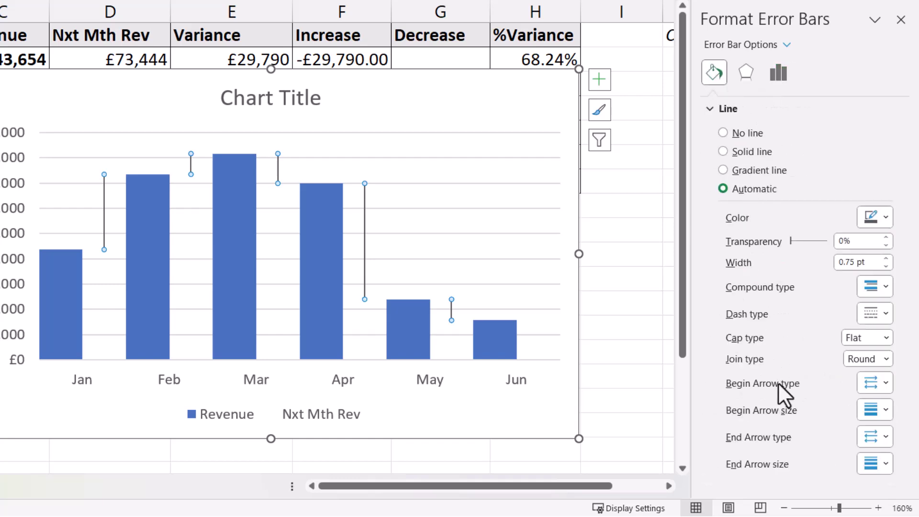
pyautogui.click(886, 381)
pyautogui.click(876, 406)
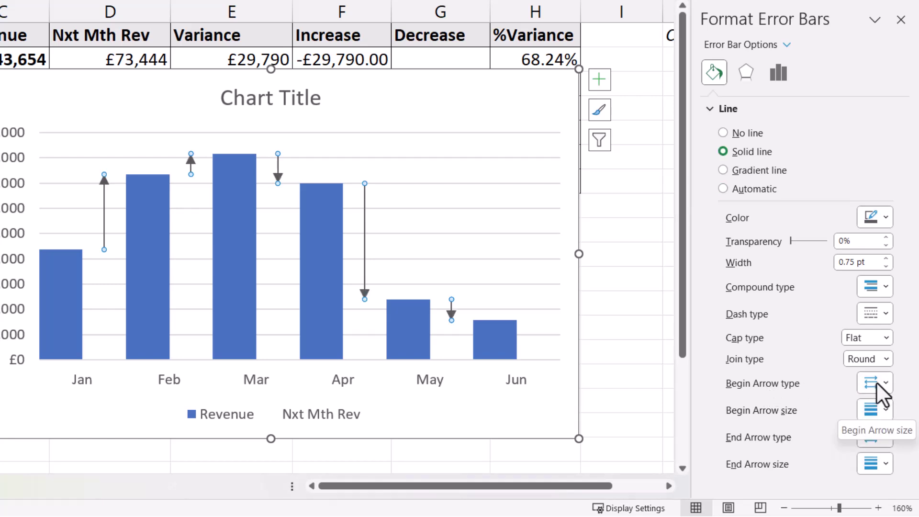
pyautogui.click(886, 259)
pyautogui.click(886, 258)
pyautogui.click(886, 259)
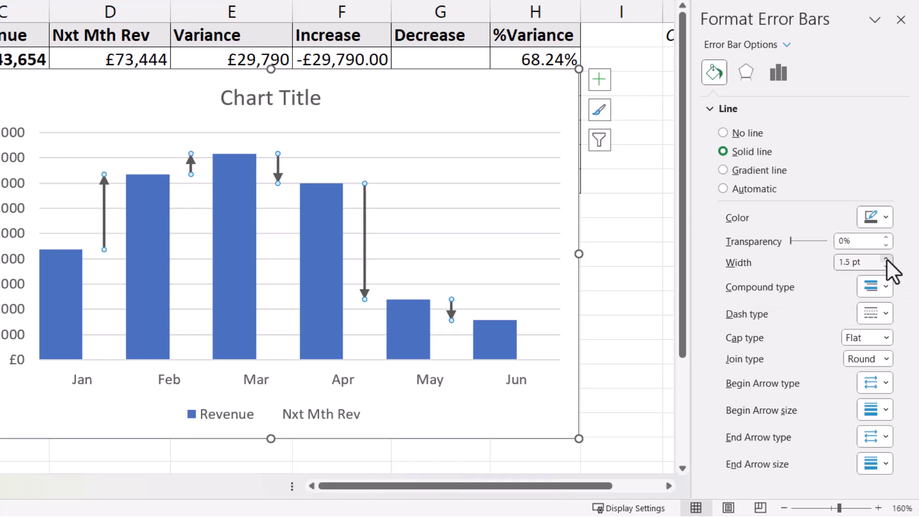
pyautogui.click(886, 259)
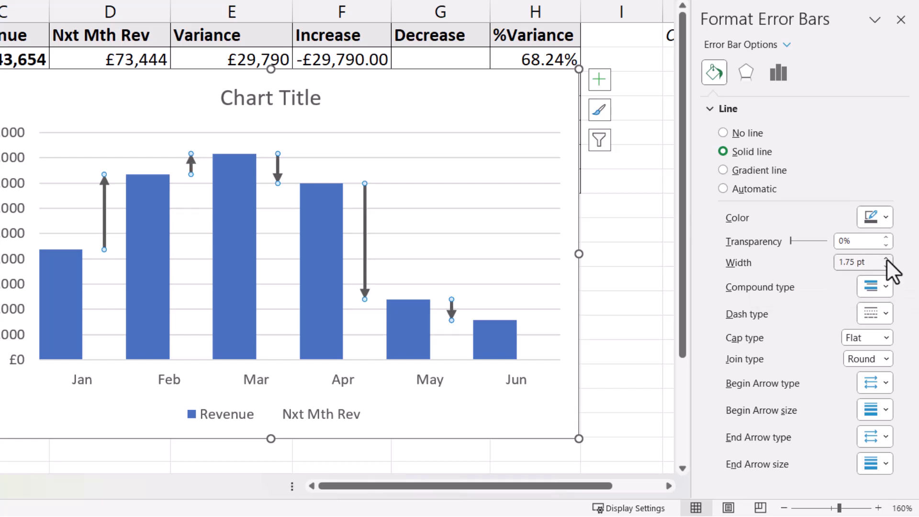
# Make the error bar lines a fine dash in a darker grey
pyautogui.click(885, 314)
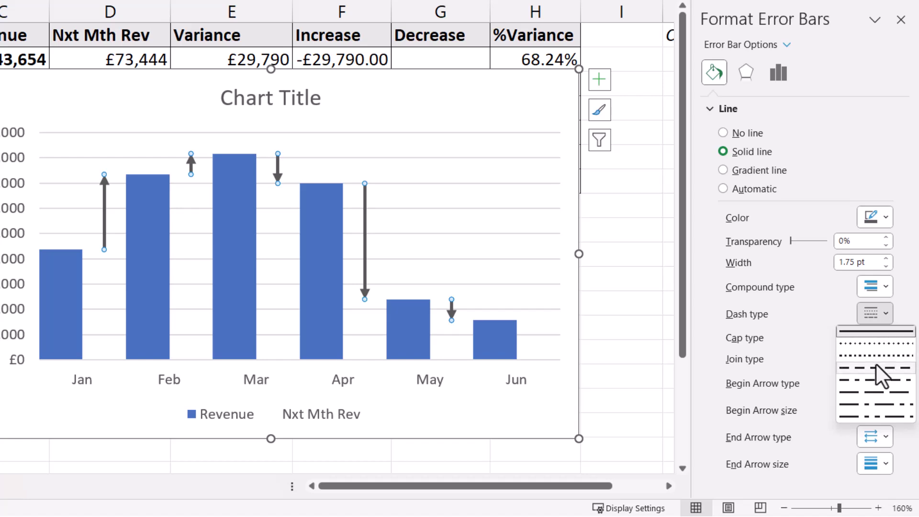
pyautogui.click(876, 365)
pyautogui.click(887, 314)
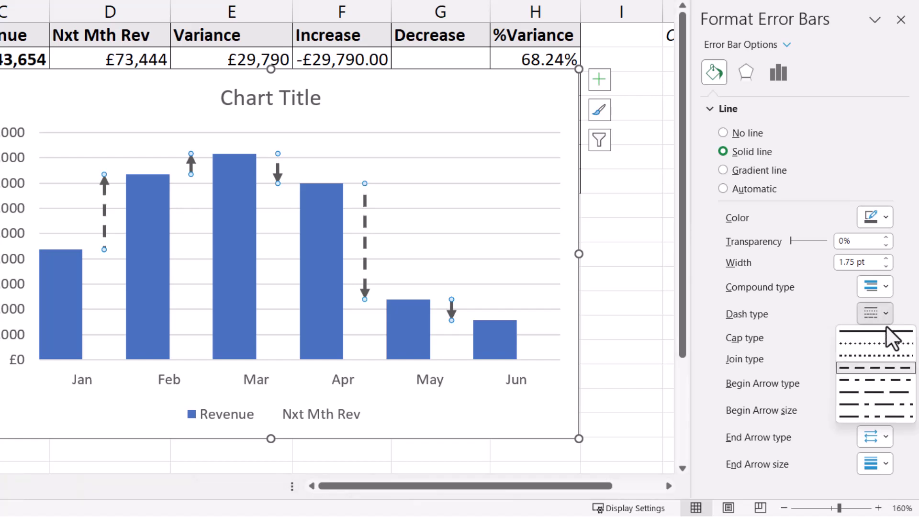
pyautogui.click(883, 354)
pyautogui.click(886, 217)
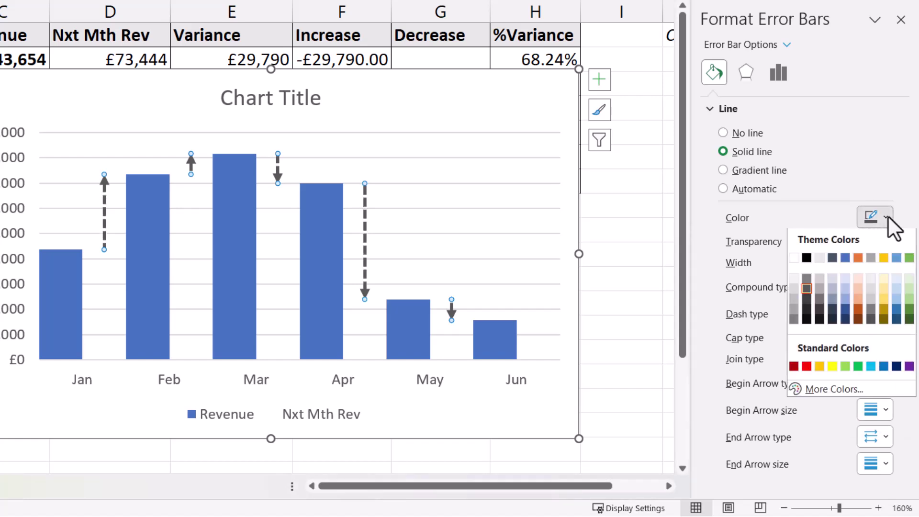
pyautogui.click(794, 289)
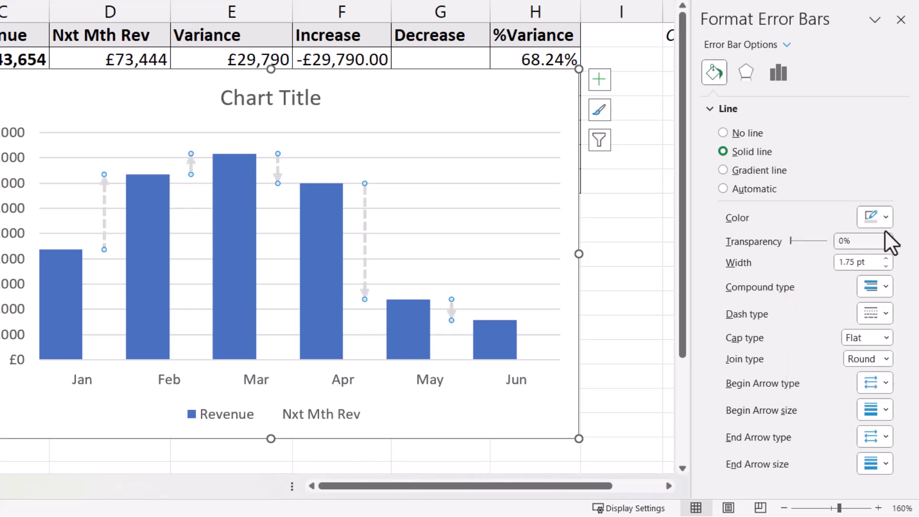
pyautogui.click(887, 216)
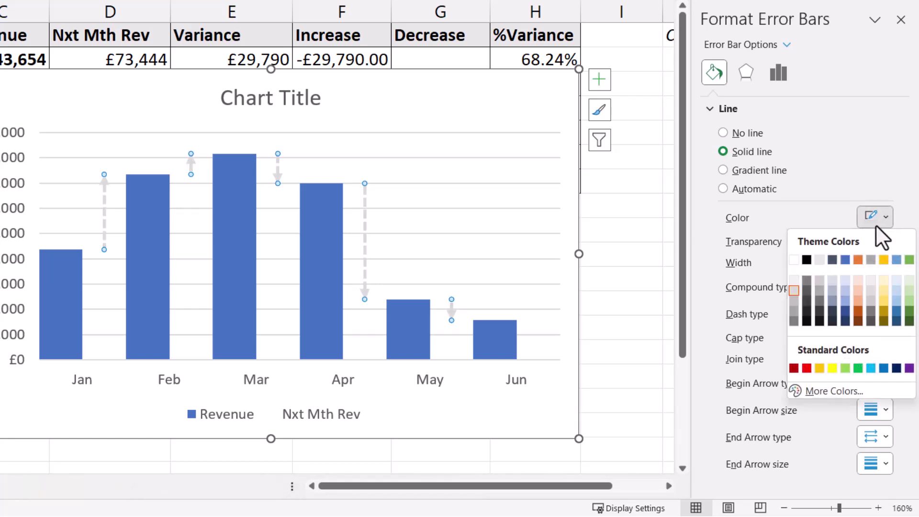
pyautogui.click(792, 305)
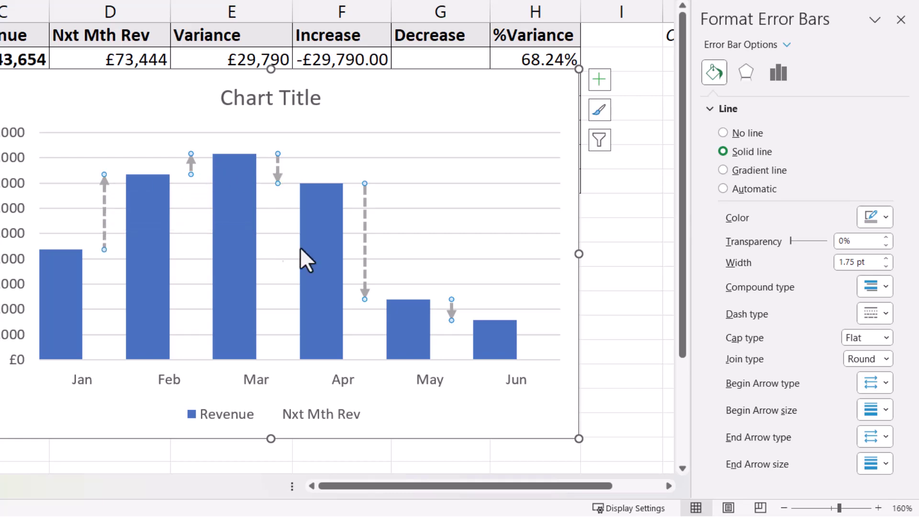
# Move the chart below the table and add data labels to the hidden Nxt Mth Rev series
pyautogui.press('Up')
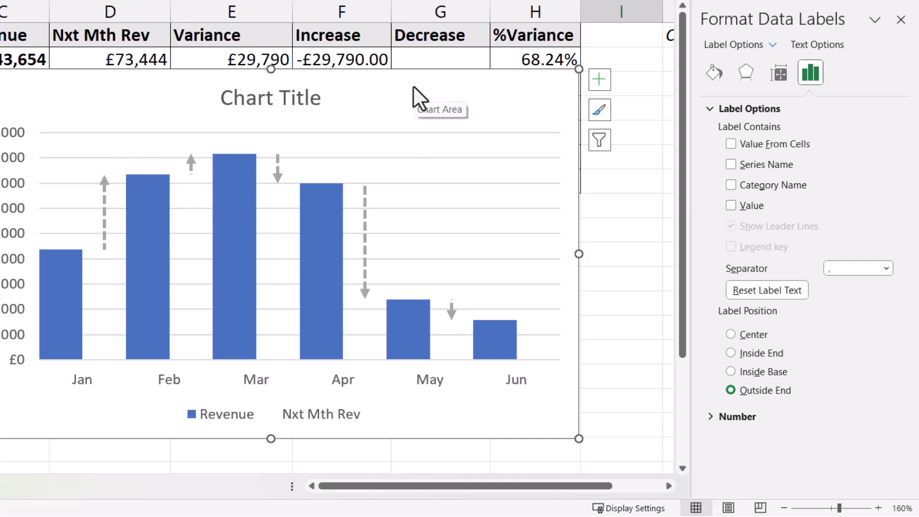
pyautogui.moveTo(413, 85); pyautogui.dragTo(410, 220)
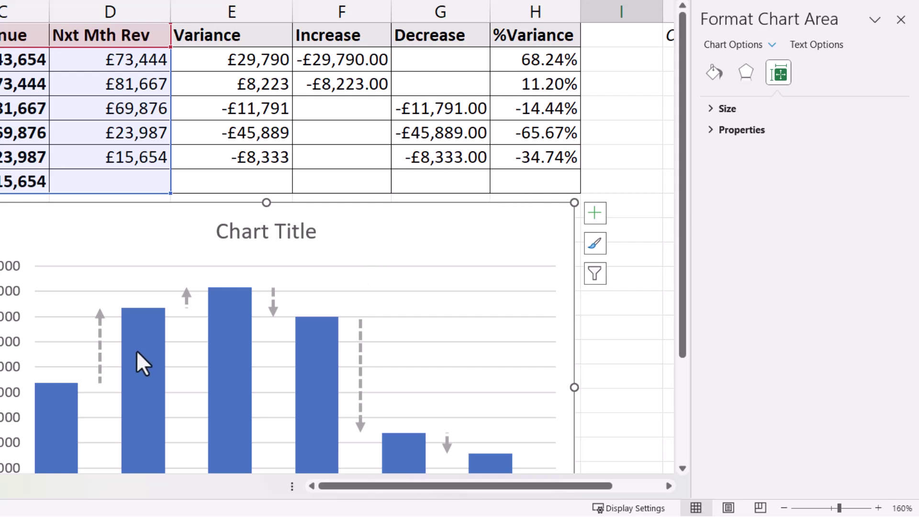
pyautogui.click(96, 401)
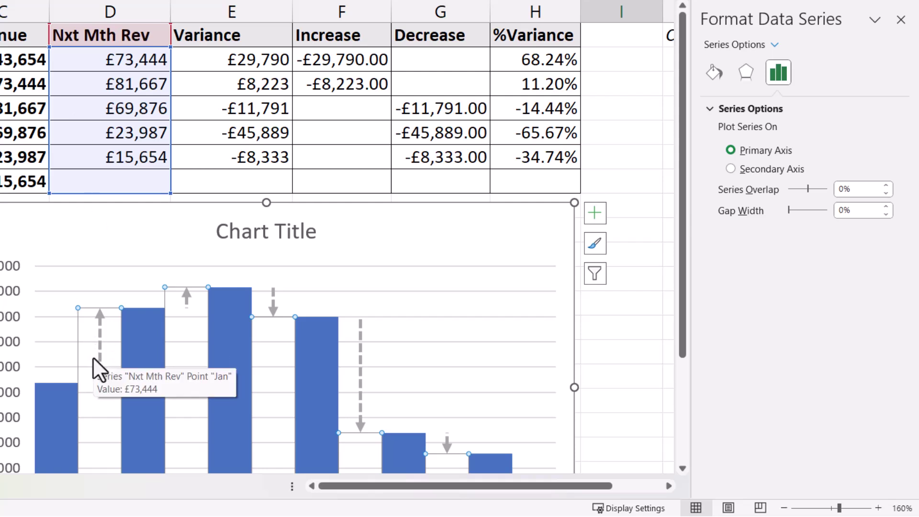
pyautogui.click(589, 212)
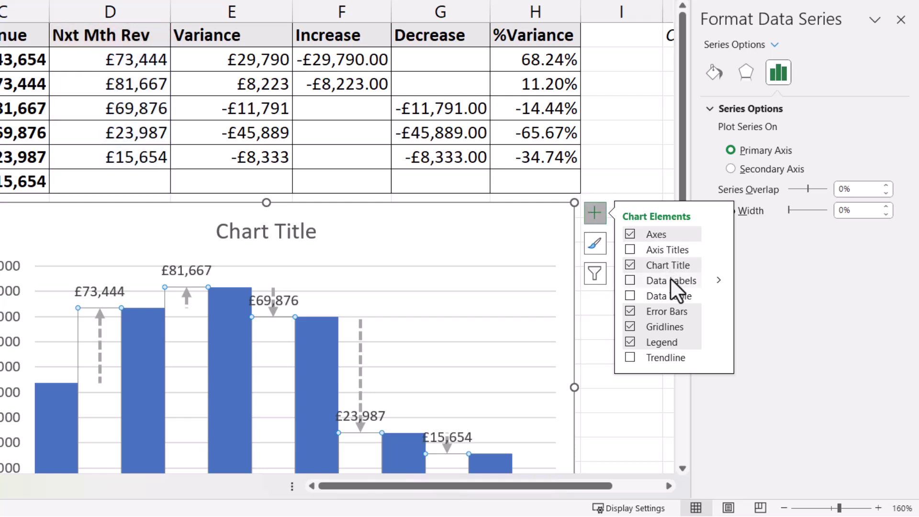
pyautogui.moveTo(712, 280)
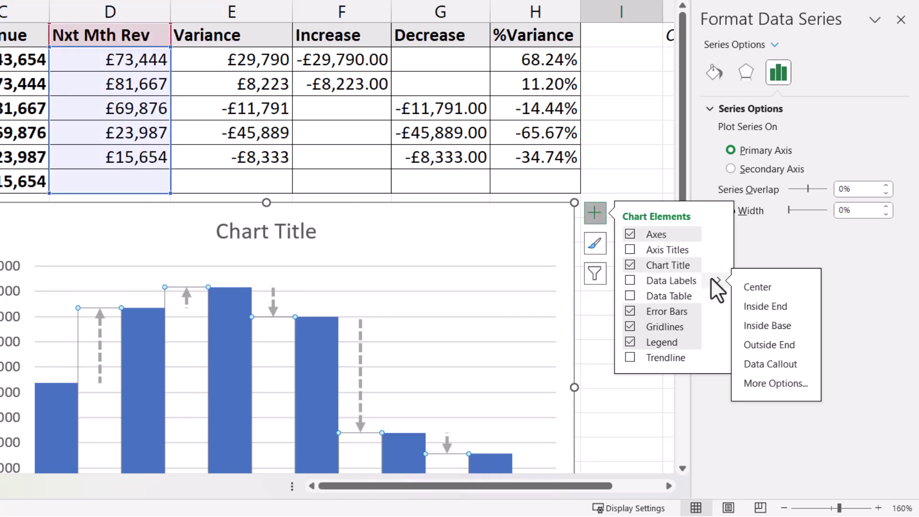
pyautogui.click(765, 383)
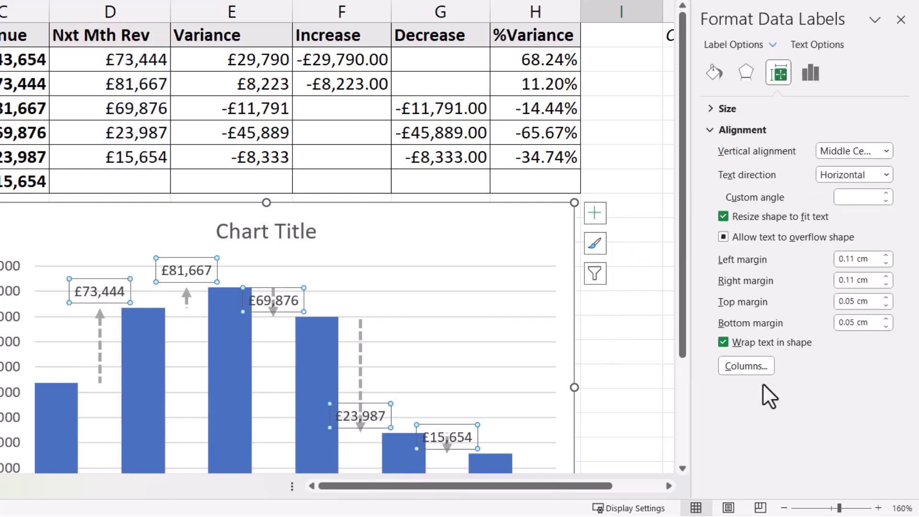
# Make those labels show the %Variance values from H2:H6 instead of the series values
pyautogui.click(810, 76)
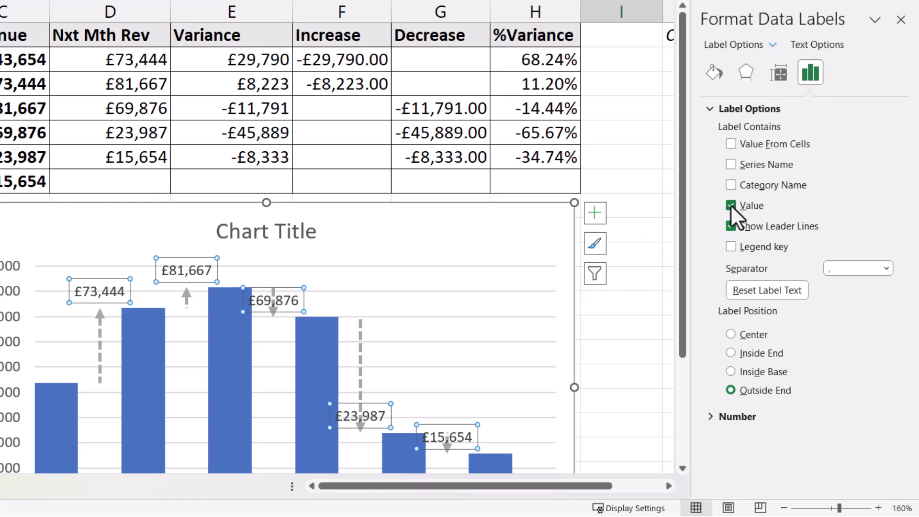
pyautogui.click(730, 205)
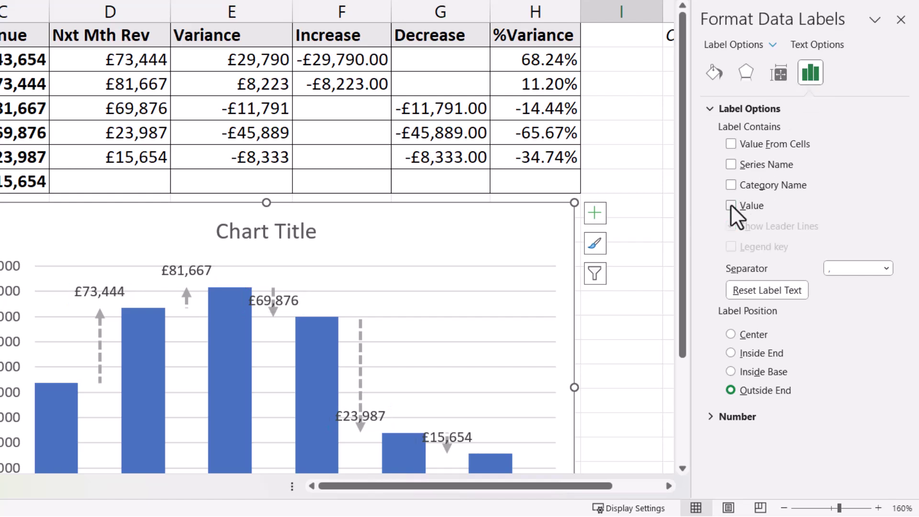
pyautogui.click(730, 144)
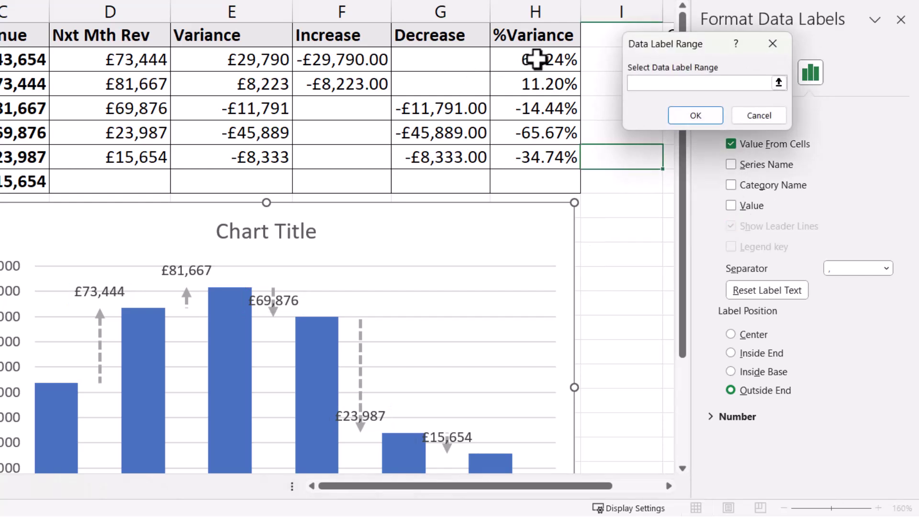
pyautogui.moveTo(534, 61); pyautogui.dragTo(530, 159)
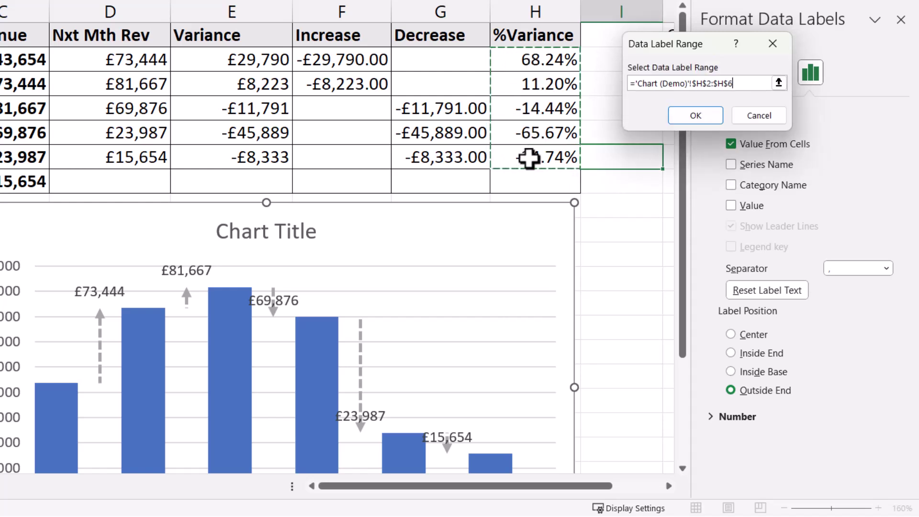
pyautogui.click(694, 115)
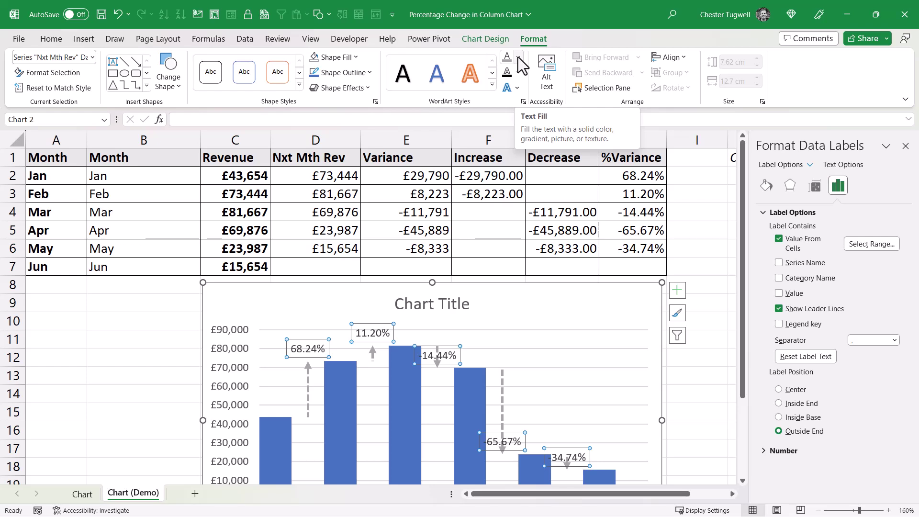
# Give the percentage data labels a pale grey text fill
pyautogui.click(519, 58)
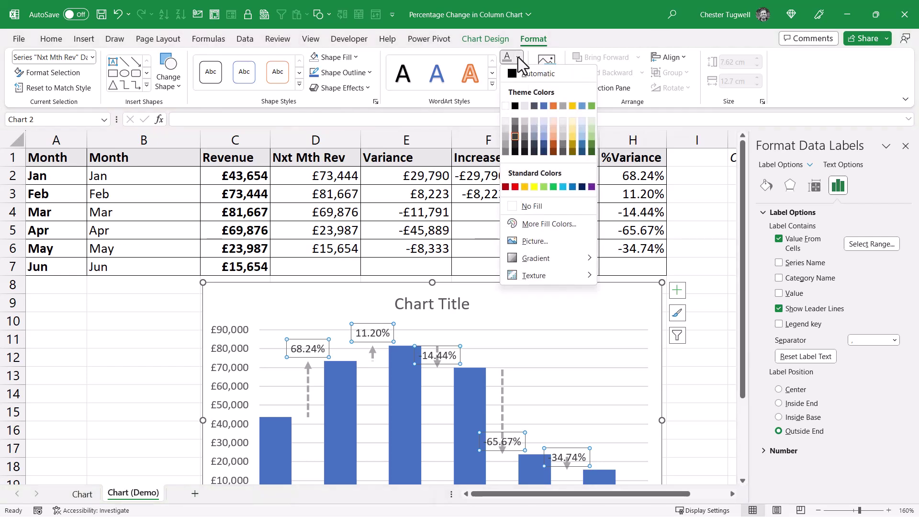
pyautogui.click(505, 143)
# Move the chart up and set the Mar -14.44% label position to Inside End
pyautogui.moveTo(361, 285); pyautogui.dragTo(344, 165)
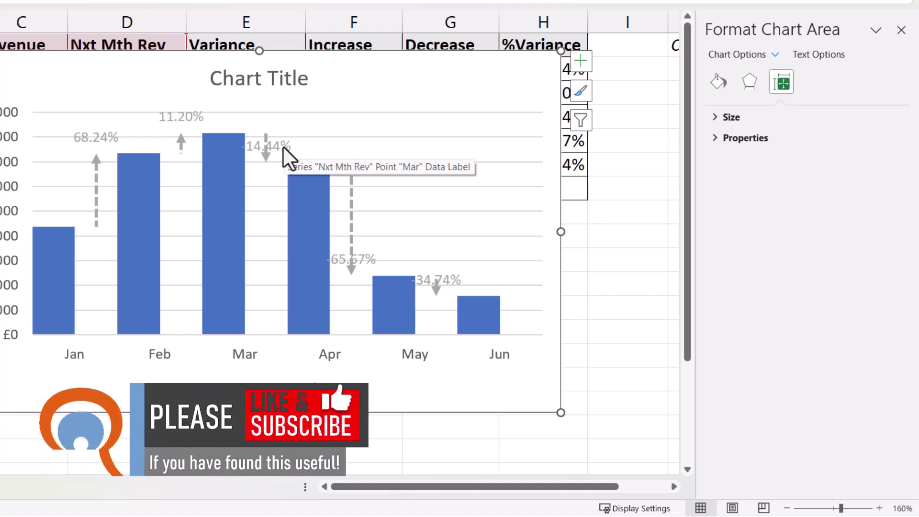
pyautogui.click(274, 146)
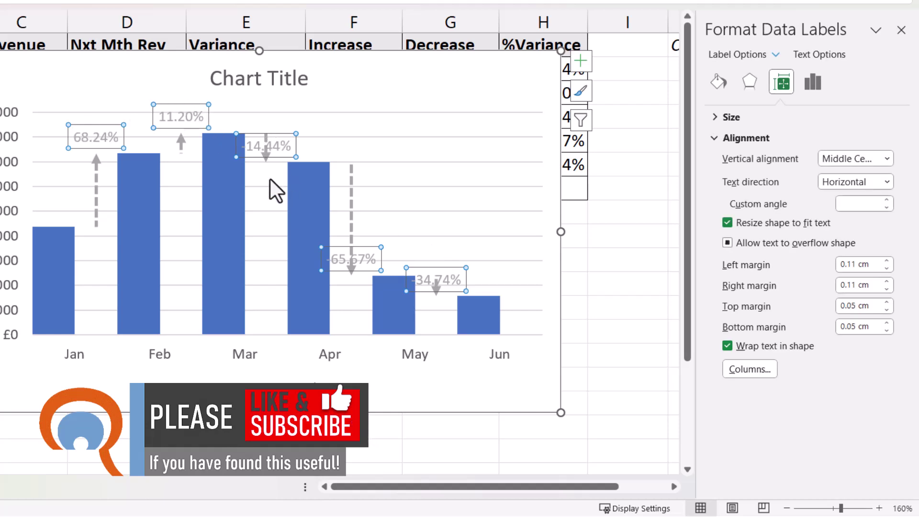
pyautogui.click(280, 155)
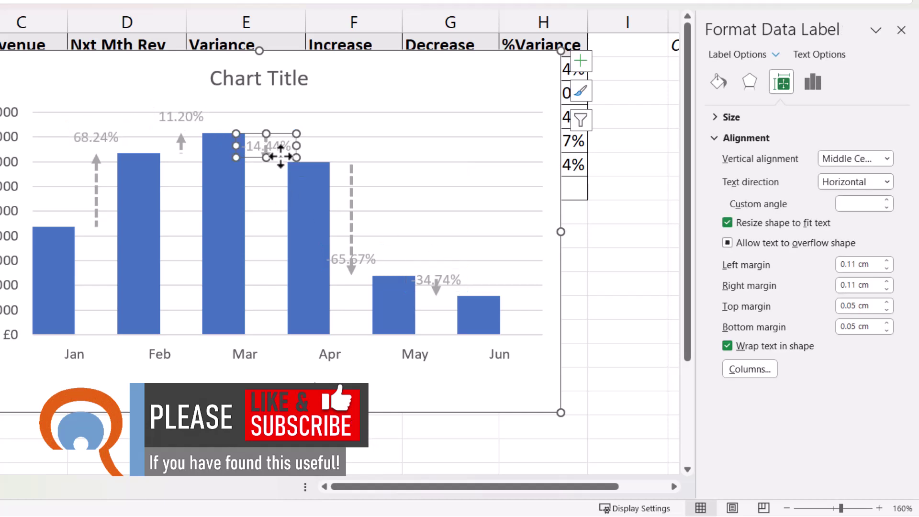
pyautogui.moveTo(86, 169)
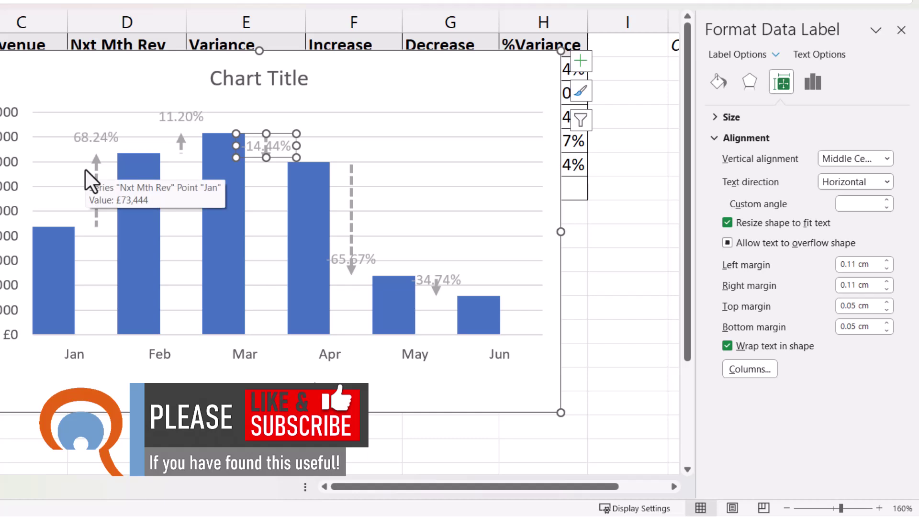
pyautogui.click(810, 78)
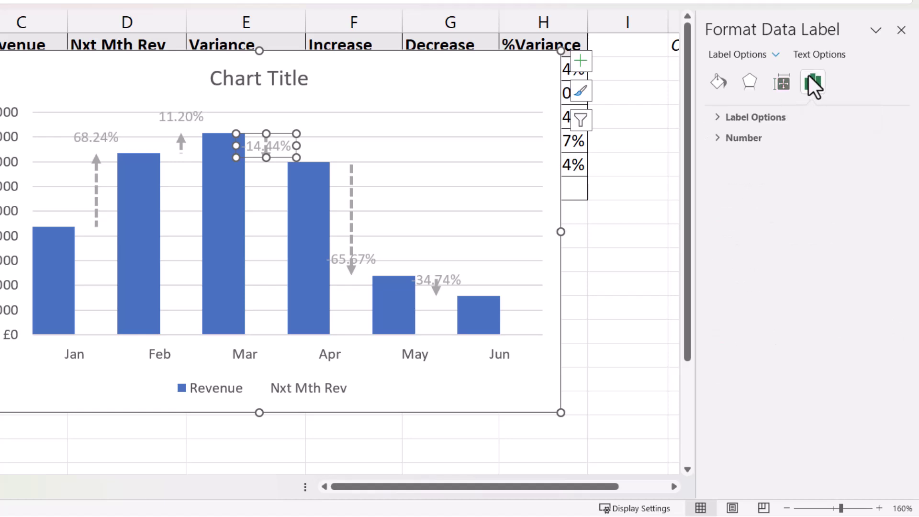
pyautogui.click(763, 117)
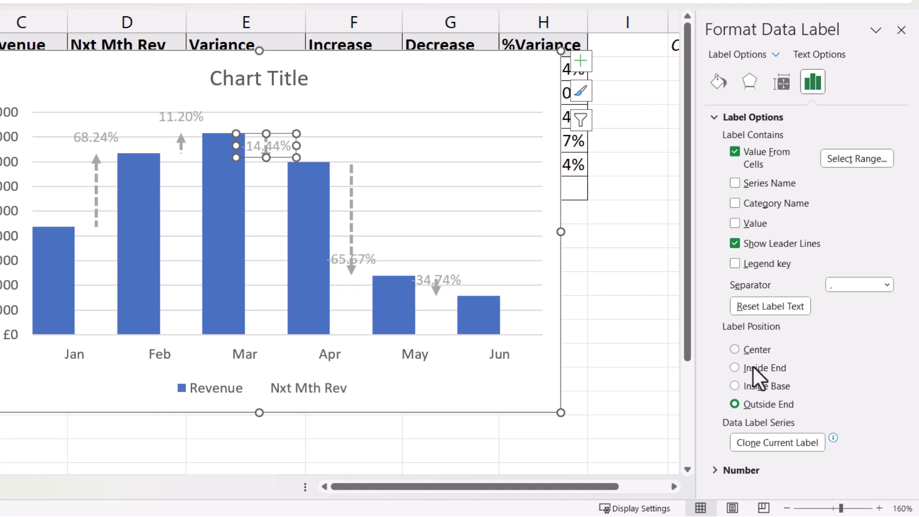
pyautogui.click(734, 367)
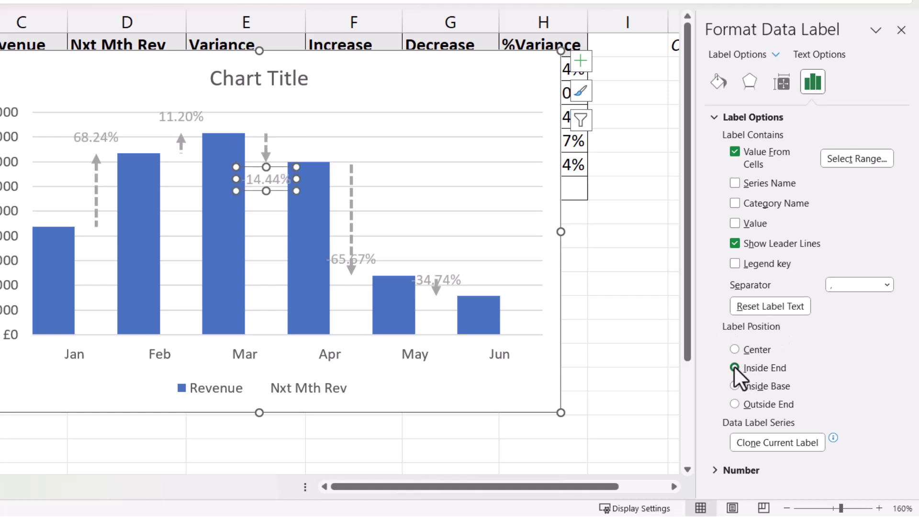
# Set the Apr -65.67% and May -34.74% labels to Inside End too
pyautogui.click(367, 259)
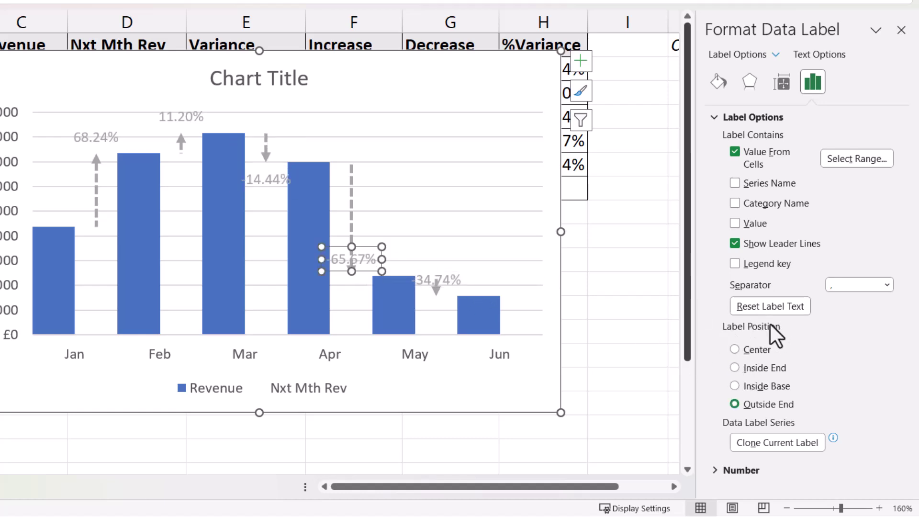
pyautogui.click(735, 367)
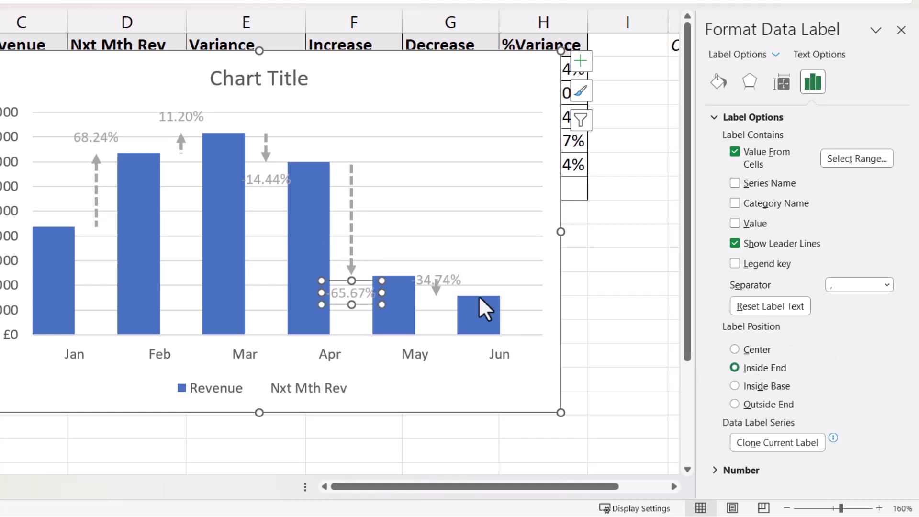
pyautogui.click(452, 280)
pyautogui.click(736, 367)
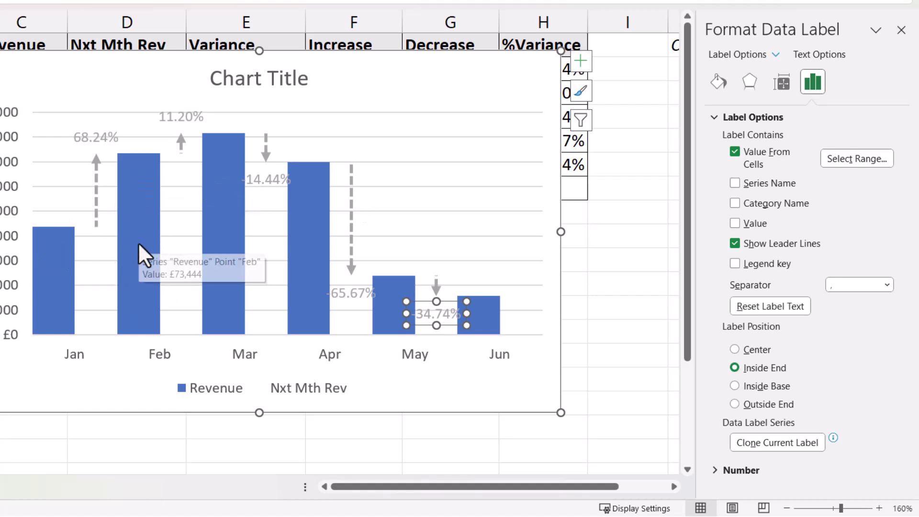
# Add value labels (£43,654 through £15,654) to the Revenue columns and select them for recolouring
pyautogui.click(138, 225)
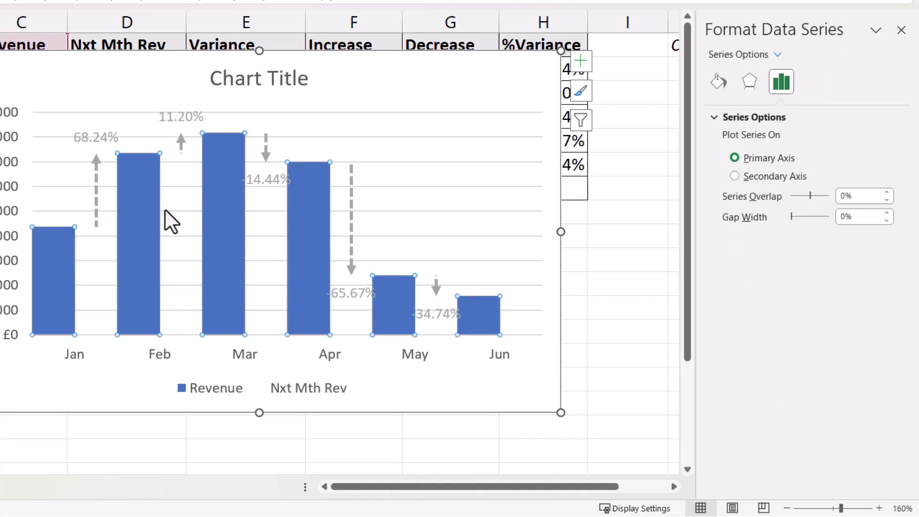
pyautogui.click(584, 62)
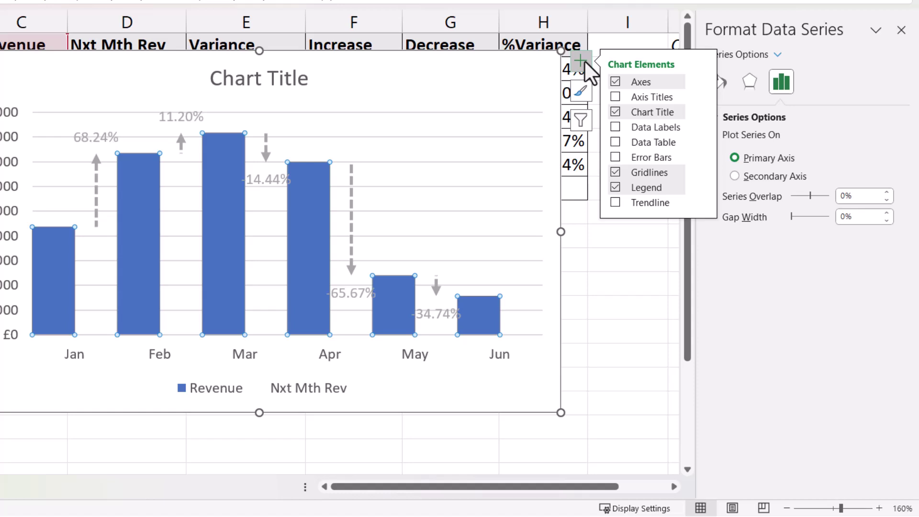
pyautogui.click(616, 127)
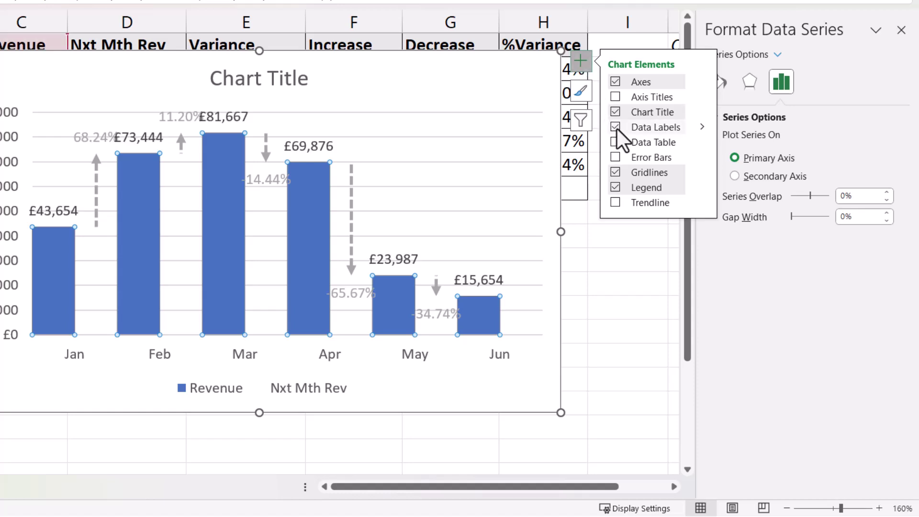
pyautogui.click(221, 117)
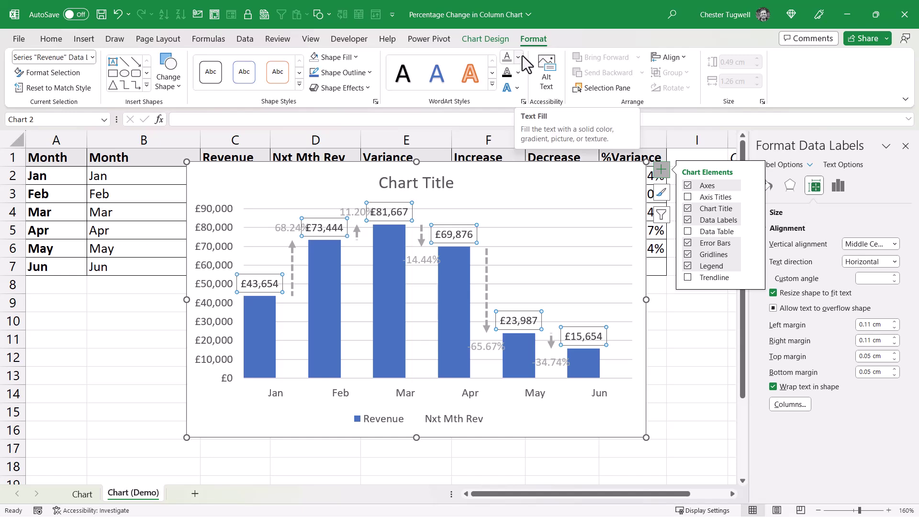
pyautogui.click(518, 57)
# Enlarge the chart to 15.95 cm wide by 8.68 cm tall from its corners
pyautogui.press('Escape')
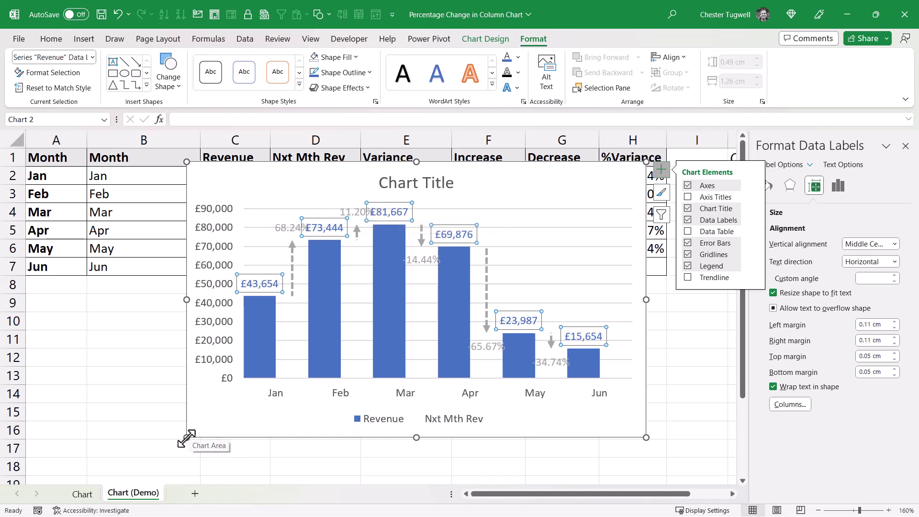
pyautogui.moveTo(187, 437); pyautogui.dragTo(99, 470)
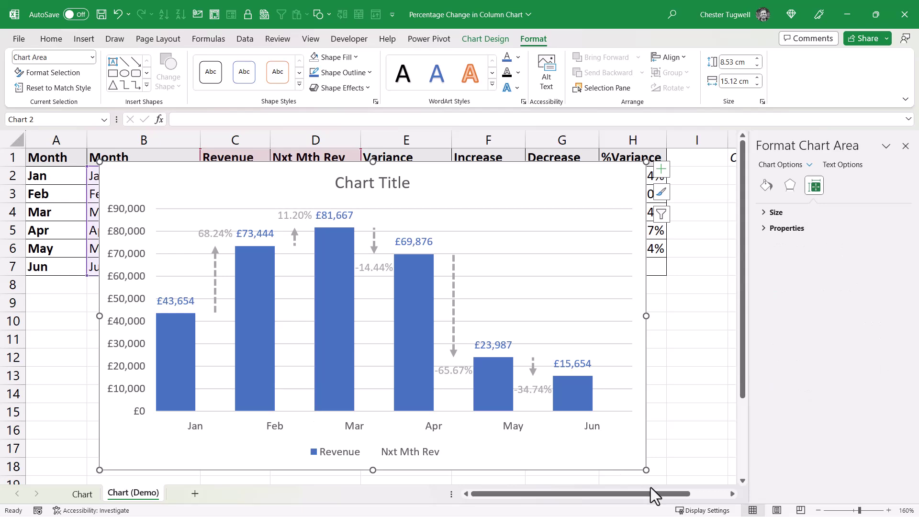
pyautogui.moveTo(645, 161); pyautogui.dragTo(675, 156)
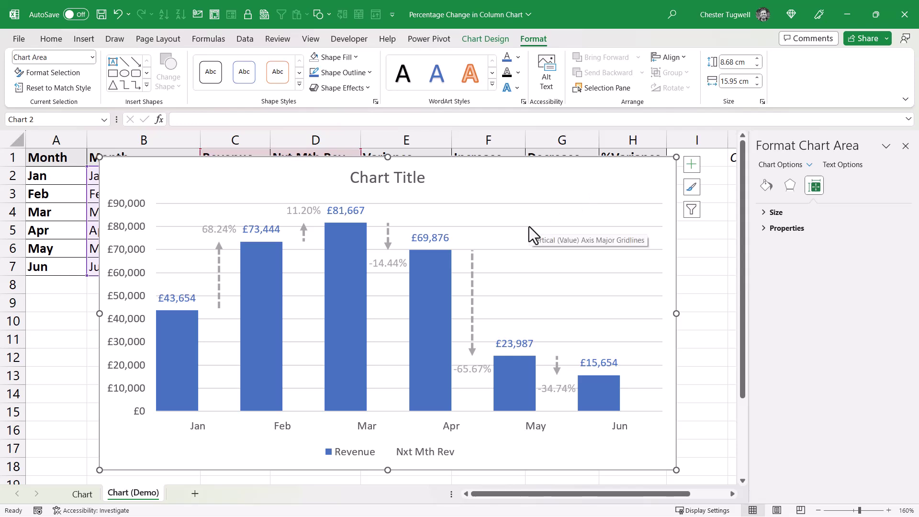
# Remove the chart's gridlines, primary vertical axis and legend
pyautogui.click(691, 165)
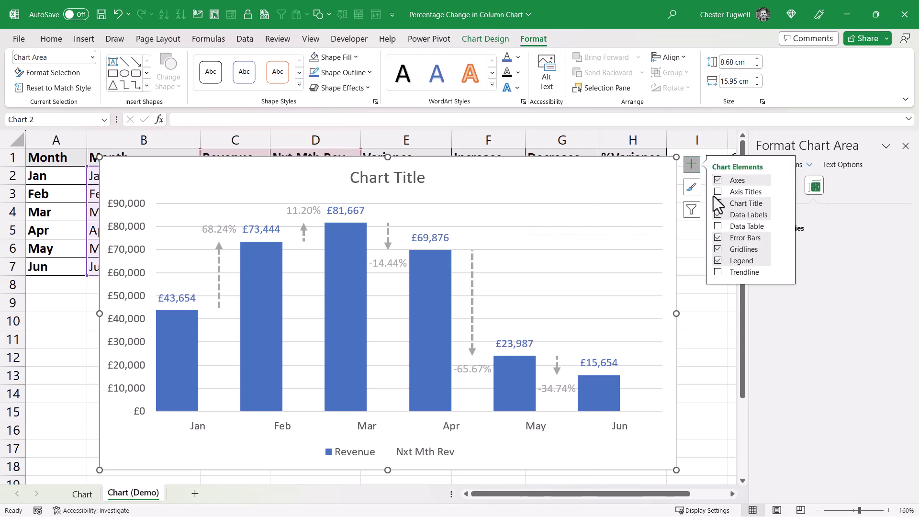
pyautogui.click(718, 249)
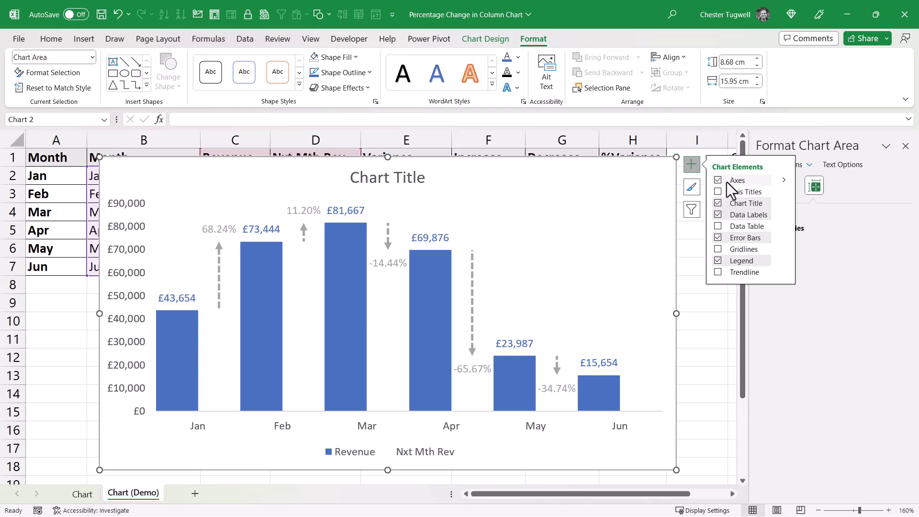
pyautogui.click(784, 180)
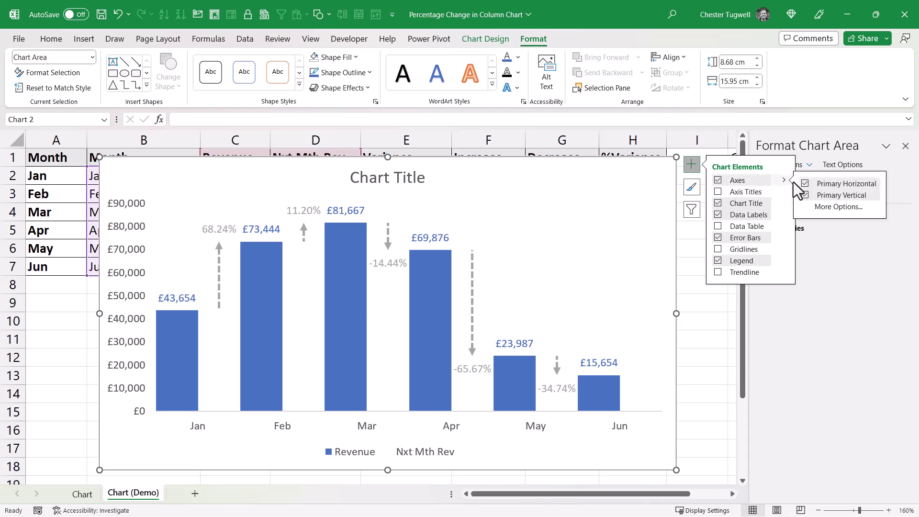
pyautogui.click(806, 194)
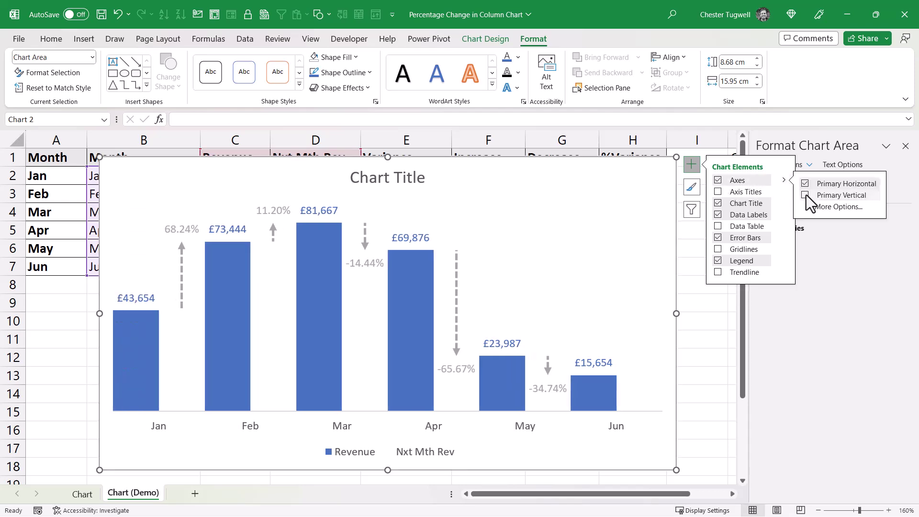
pyautogui.click(718, 261)
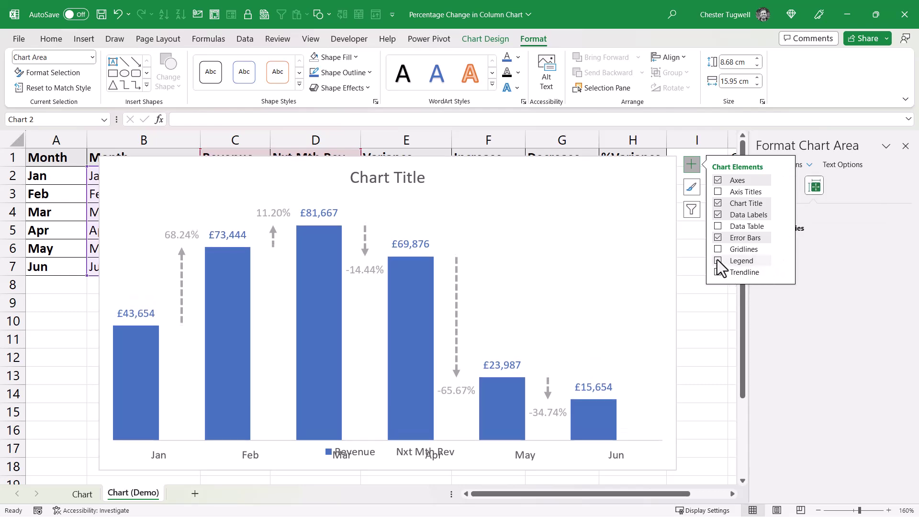
# Replace the chart title text with 'Monthly Sales'
pyautogui.click(376, 179)
pyautogui.moveTo(350, 178); pyautogui.dragTo(431, 178)
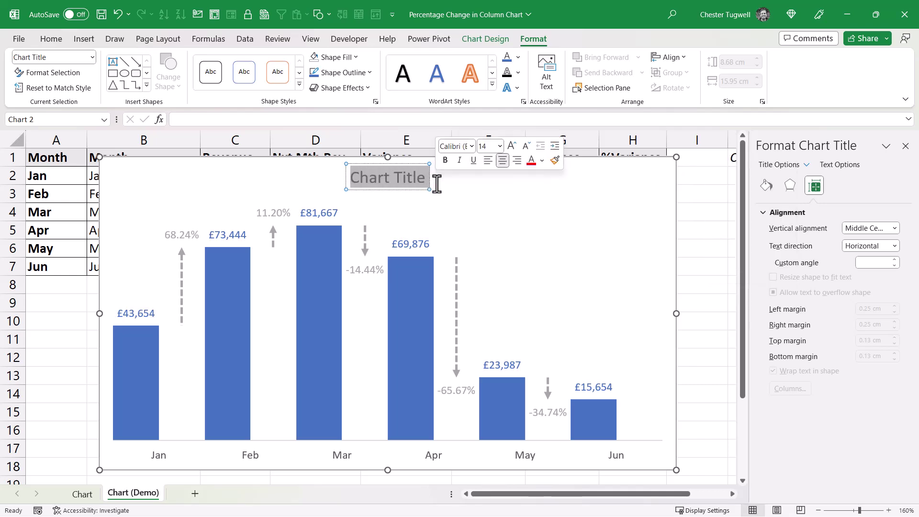
pyautogui.write('Monthly Sales')
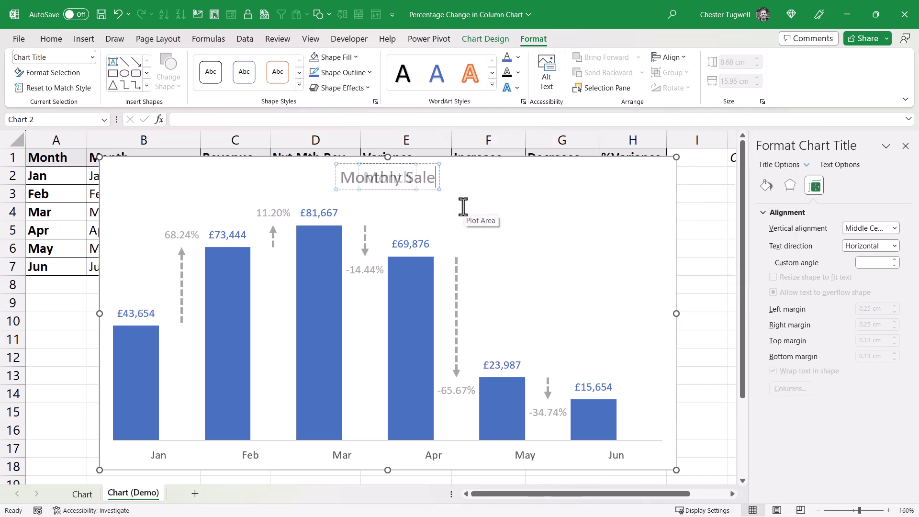
# Set the horizontal month axis line to No line, leaving only the month labels
pyautogui.click(518, 204)
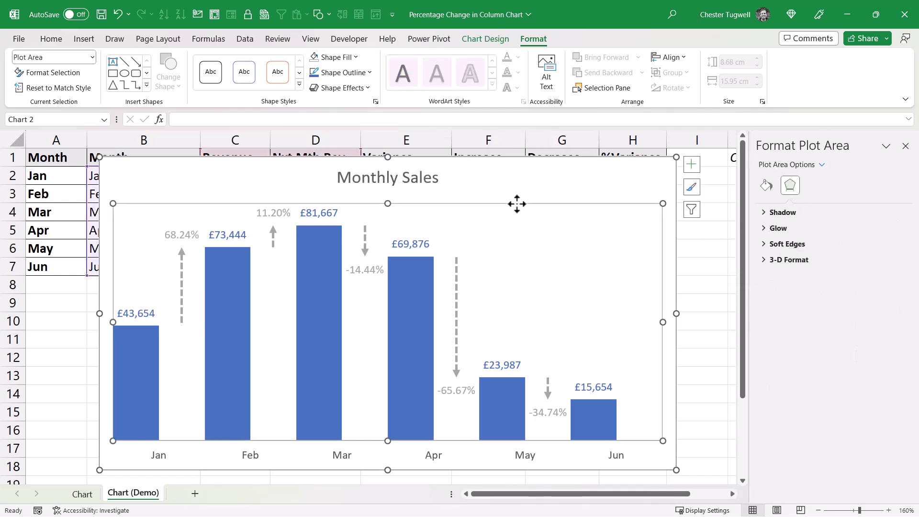
pyautogui.press('Escape')
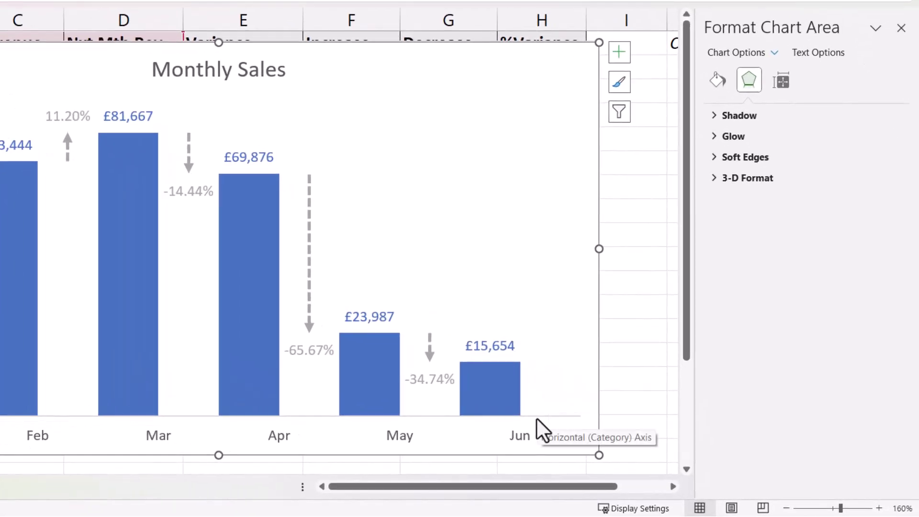
pyautogui.click(536, 418)
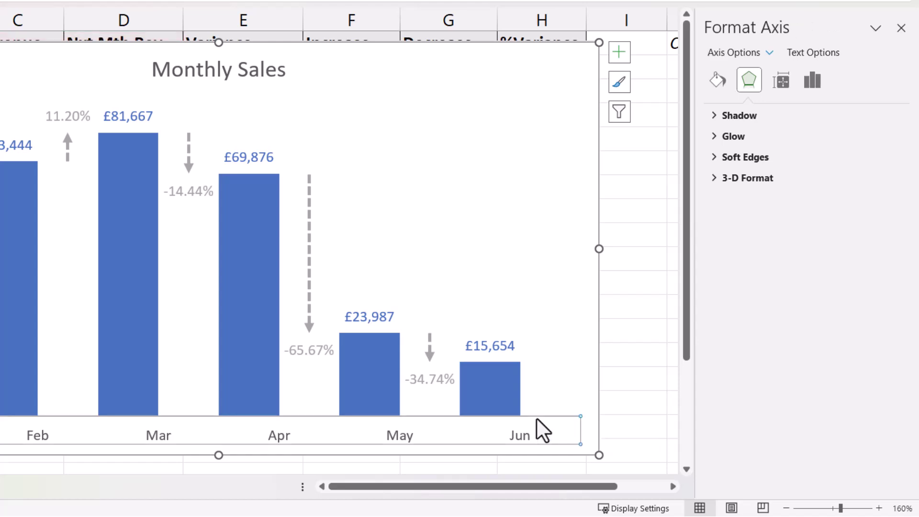
pyautogui.click(718, 81)
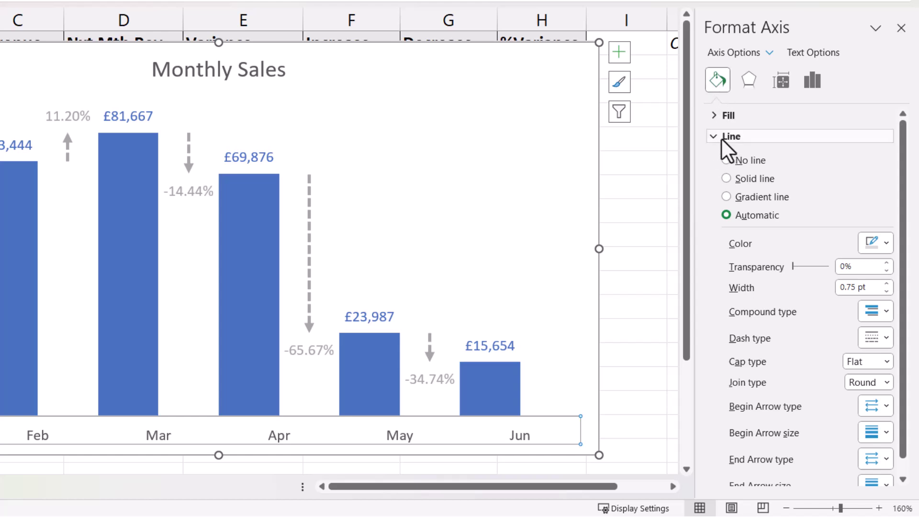
pyautogui.click(726, 160)
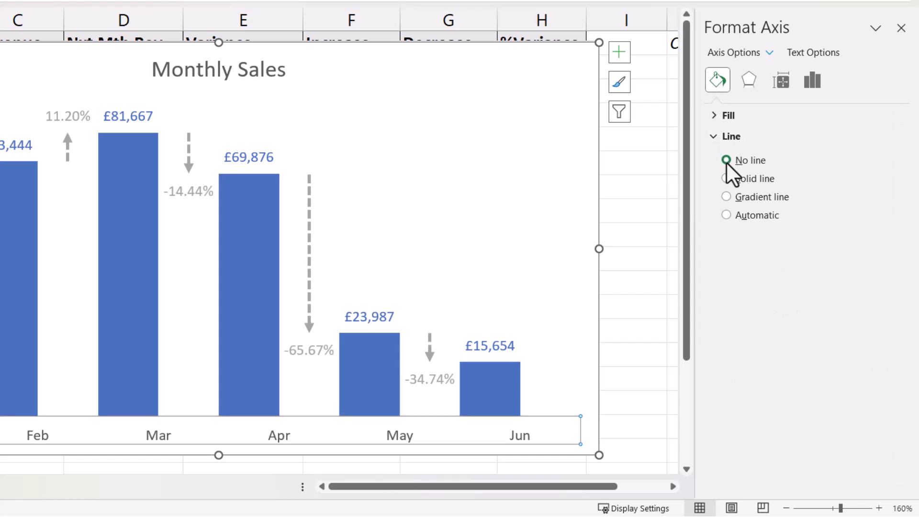
pyautogui.click(509, 160)
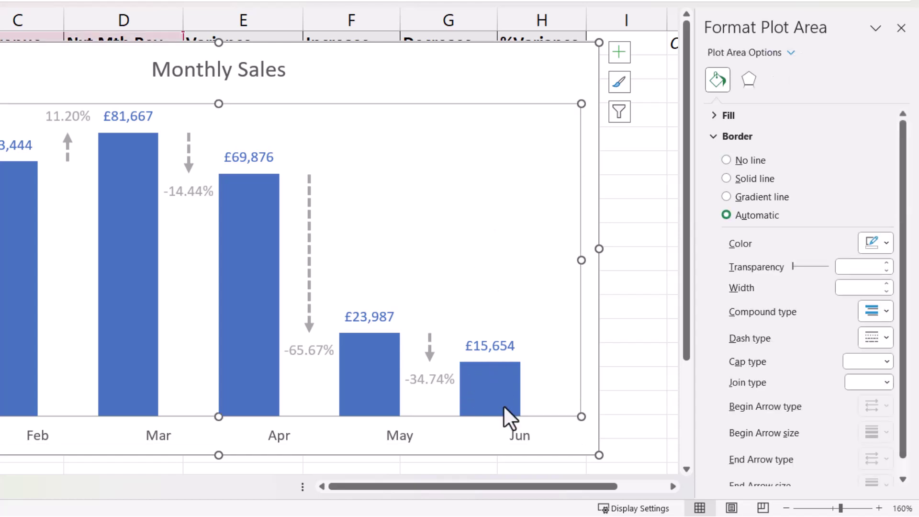
pyautogui.click(477, 67)
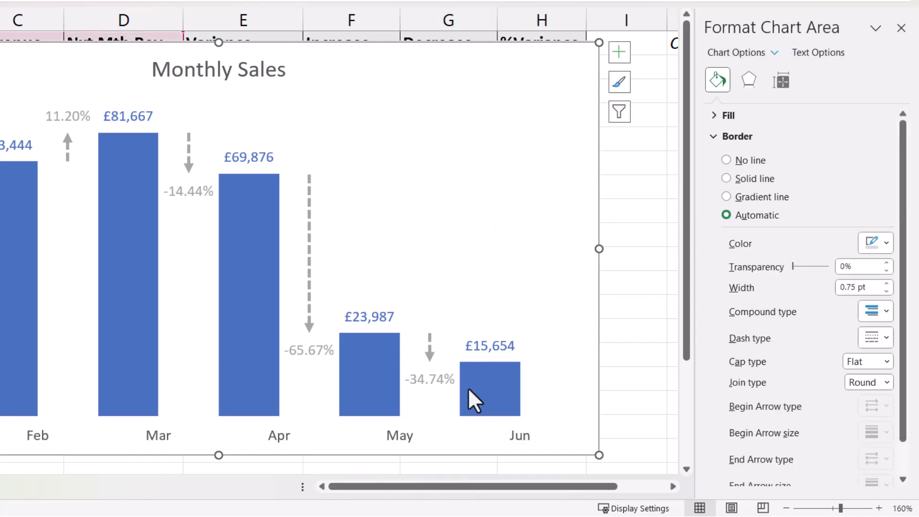
# Drag the plot area's left edge rightward so the columns sit further right
pyautogui.click(384, 120)
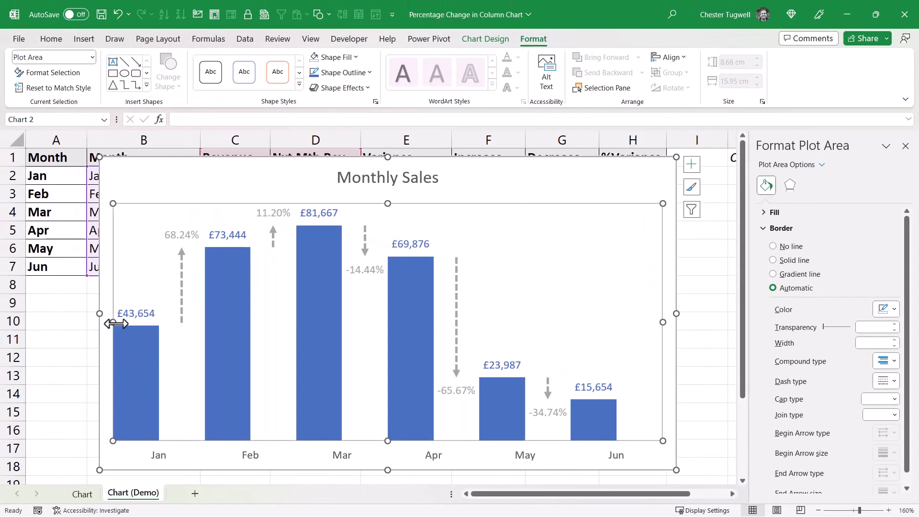
pyautogui.moveTo(114, 322); pyautogui.dragTo(145, 322)
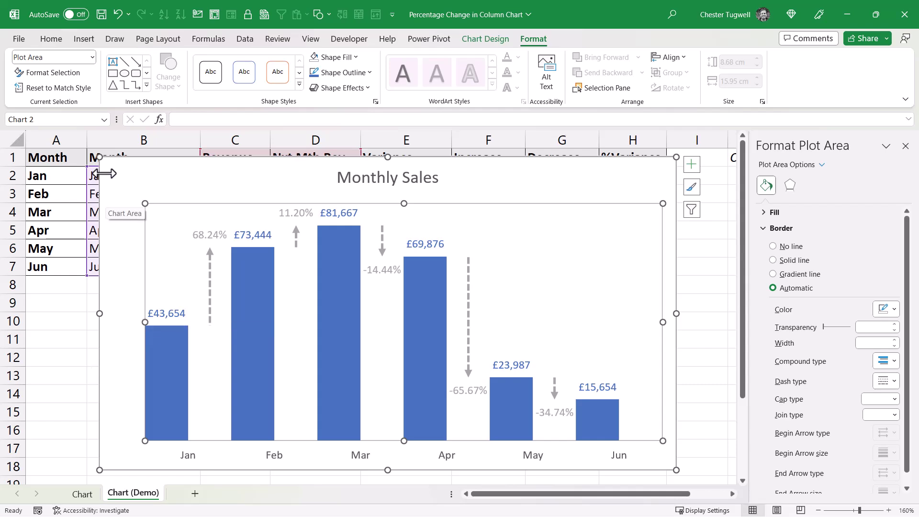
pyautogui.click(716, 230)
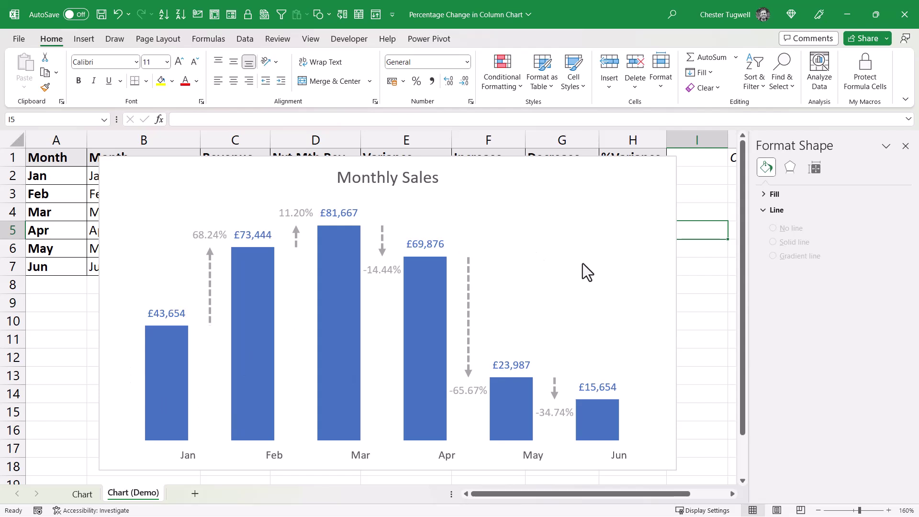
pyautogui.click(149, 269)
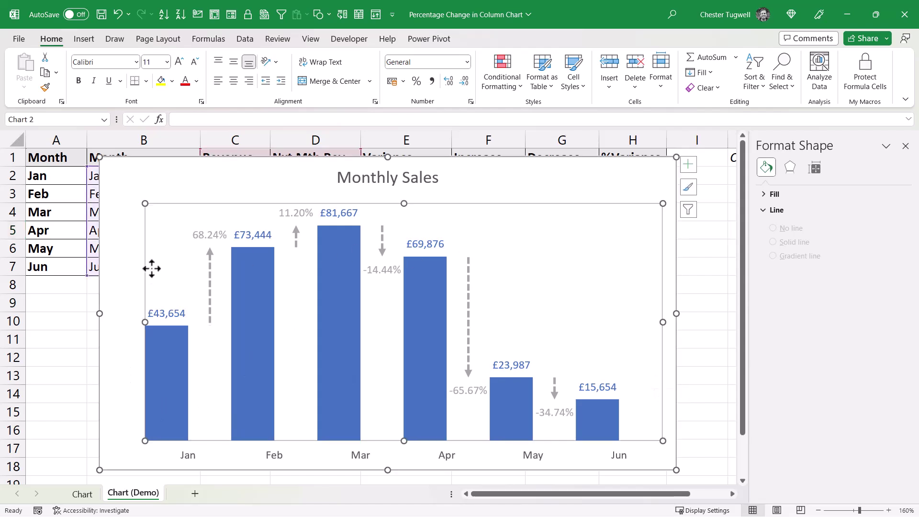
pyautogui.moveTo(146, 321); pyautogui.dragTo(152, 322)
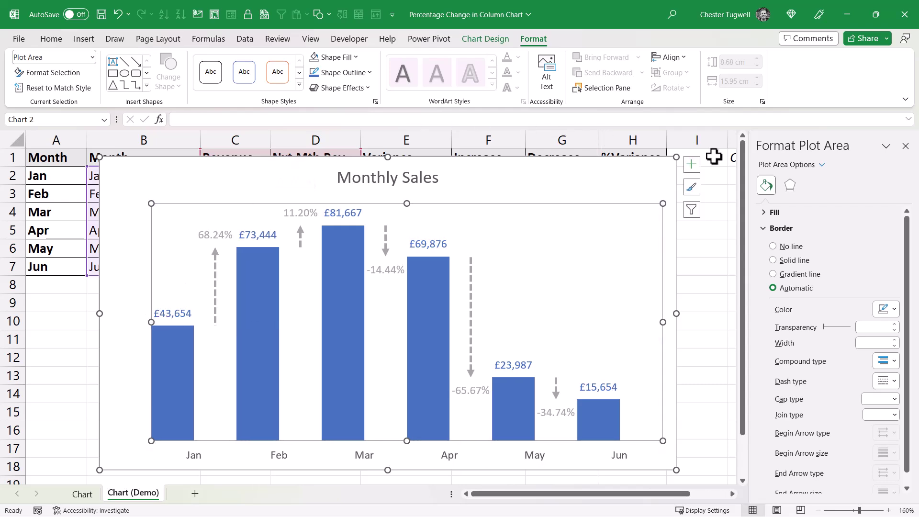
pyautogui.click(714, 189)
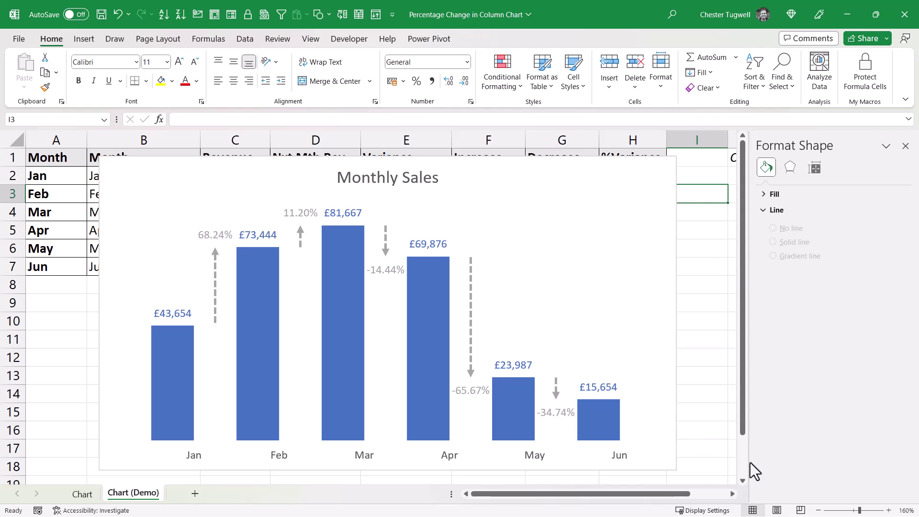
# Zoom out to 120% and move the chart below and right of the table, uncovering J2's value 18
pyautogui.click(818, 510)
pyautogui.click(818, 510)
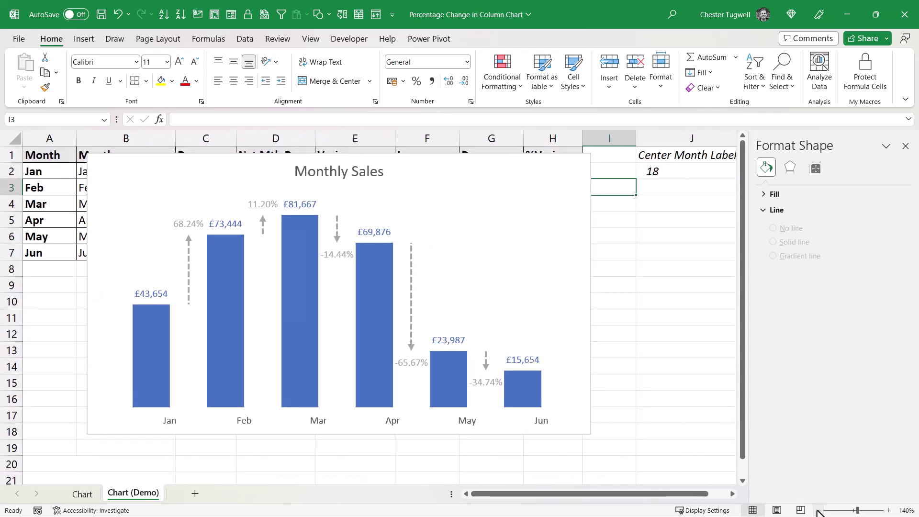
pyautogui.click(818, 511)
pyautogui.click(818, 510)
pyautogui.moveTo(369, 160); pyautogui.dragTo(601, 254)
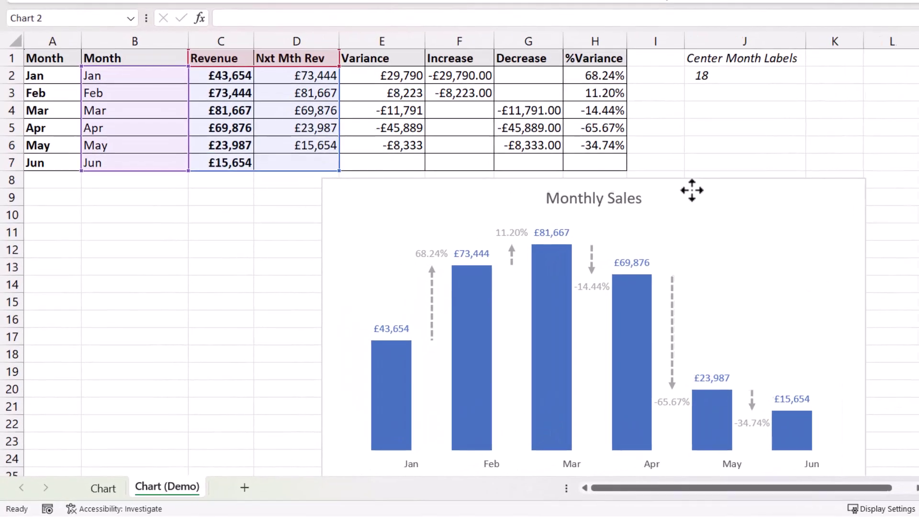
pyautogui.click(692, 190)
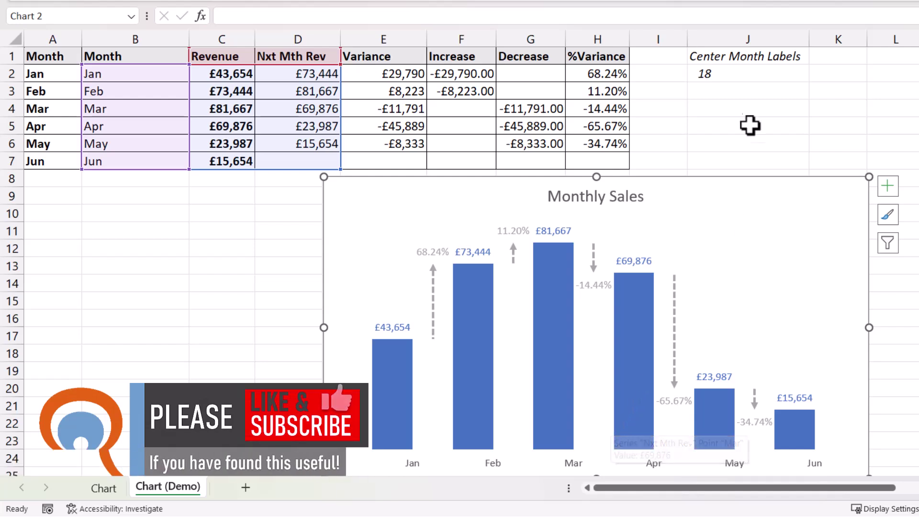
pyautogui.click(723, 73)
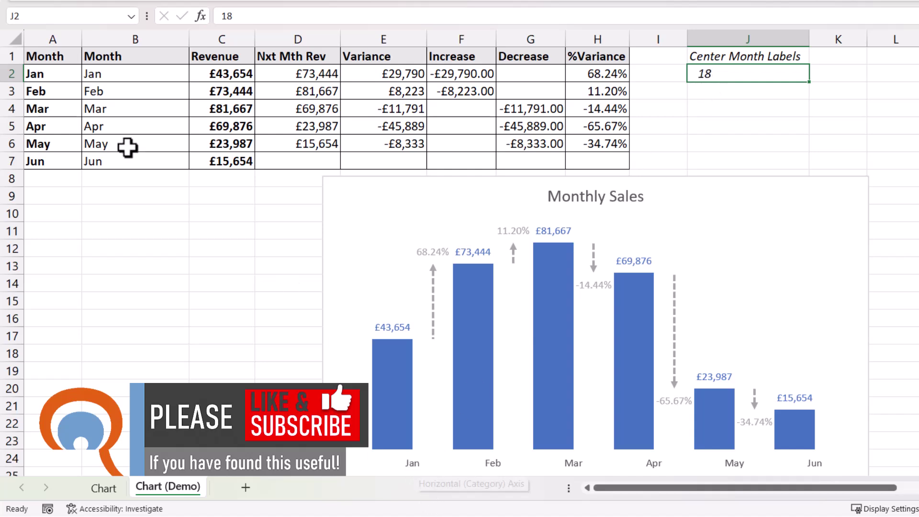
# Replace B2's formula with 'Jan' plus trailing spaces to nudge the chart's Jan label left
pyautogui.click(107, 76)
pyautogui.press('F2')
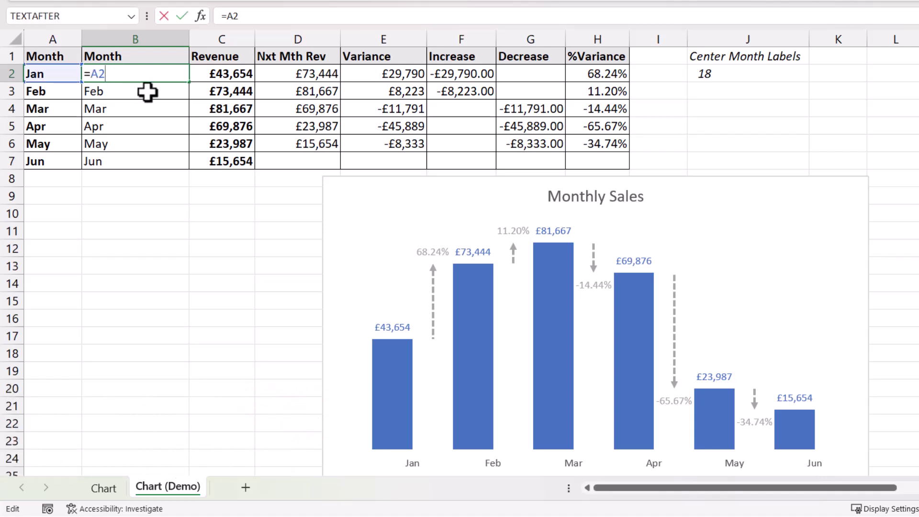
pyautogui.press('Escape')
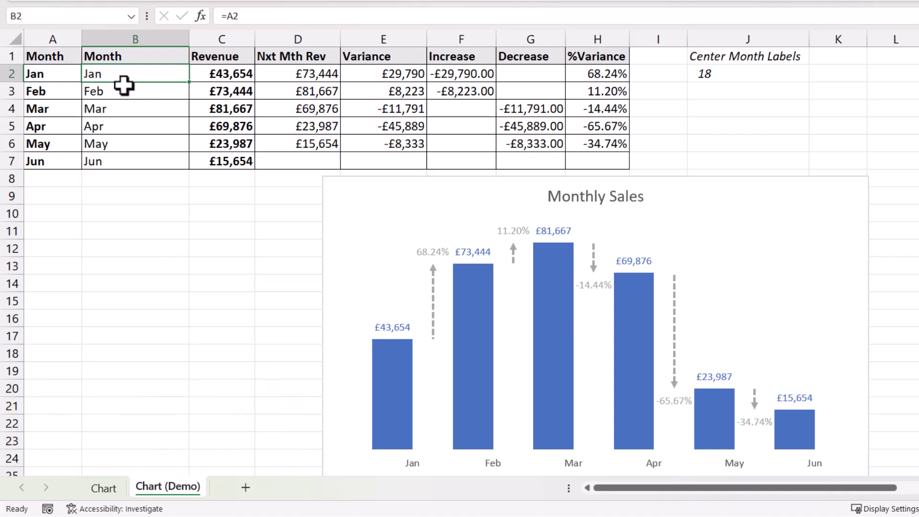
pyautogui.write('Jan')
pyautogui.press('Return')
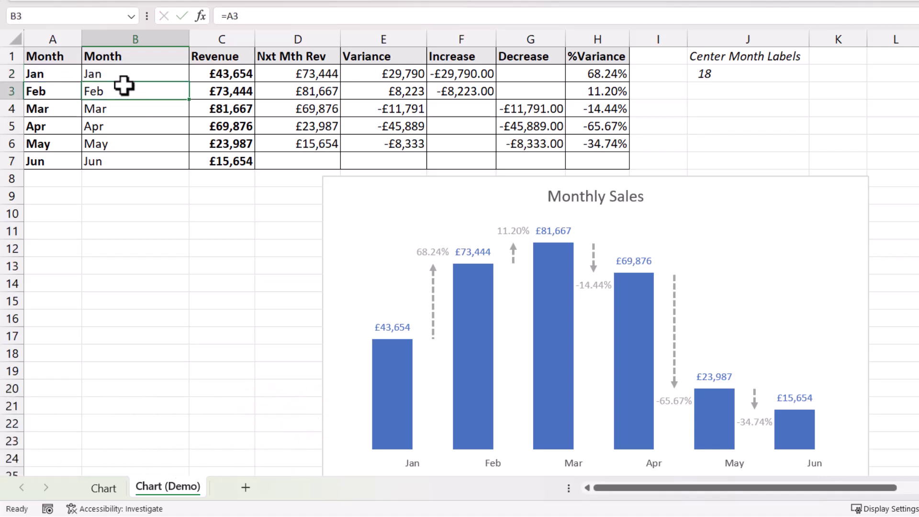
pyautogui.doubleClick(103, 75)
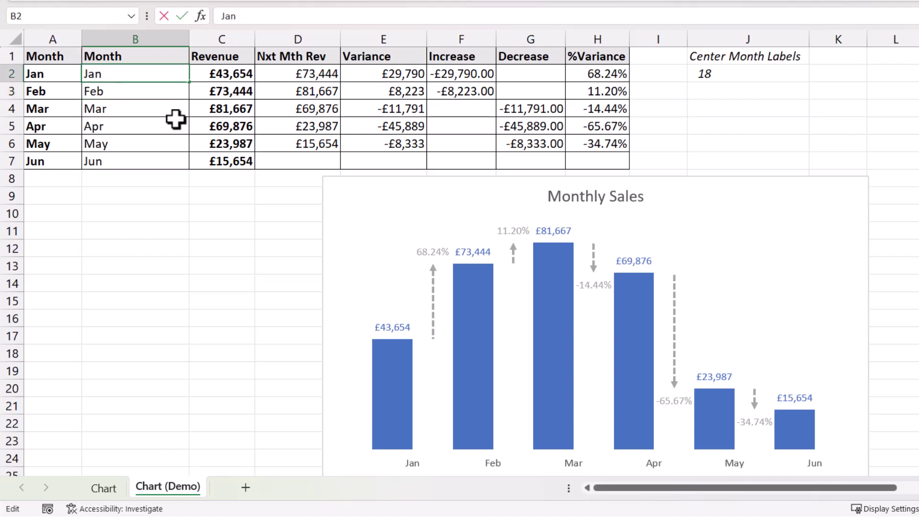
pyautogui.press('Return')
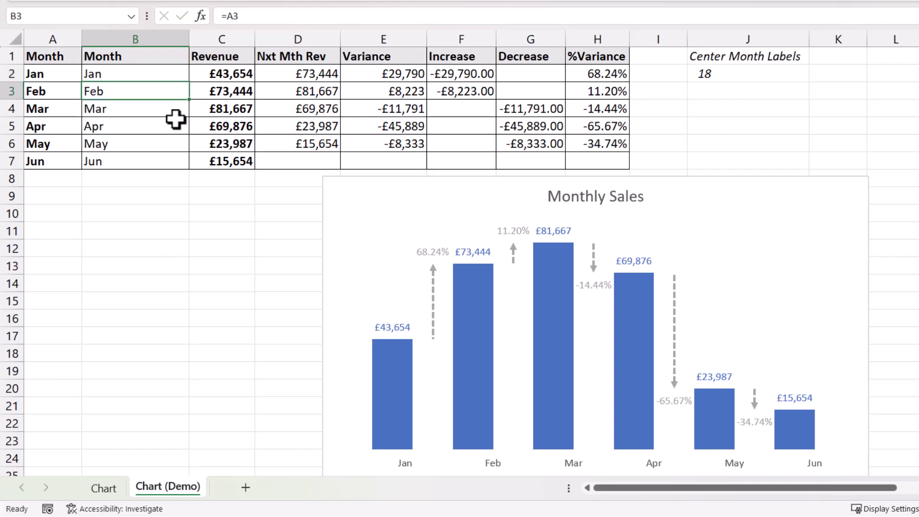
pyautogui.doubleClick(124, 73)
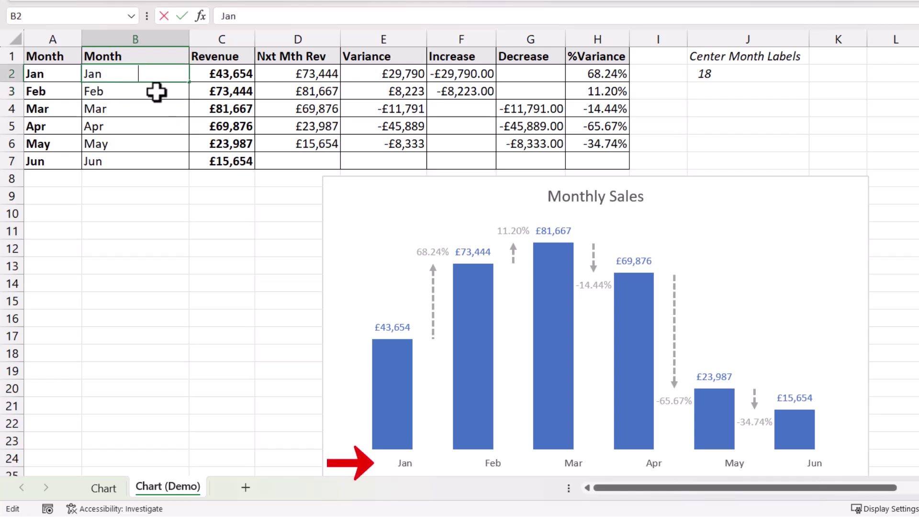
pyautogui.press('Return')
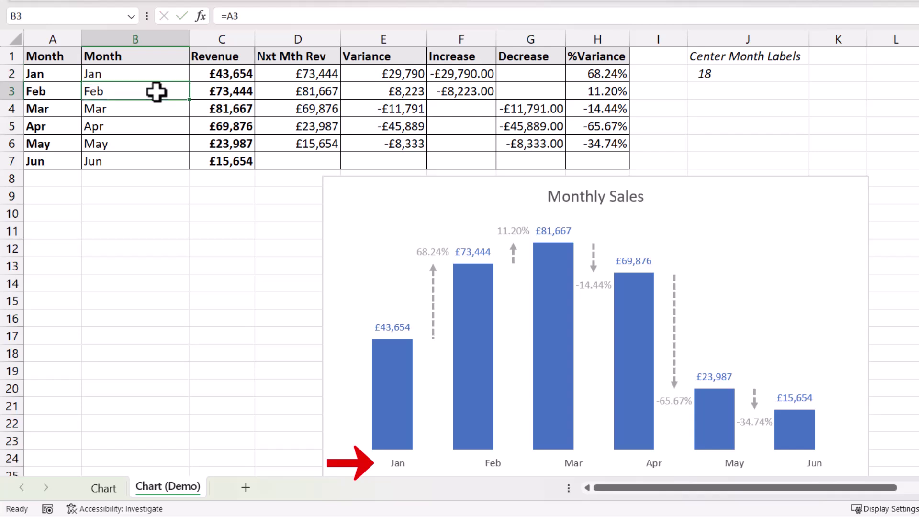
pyautogui.click(114, 75)
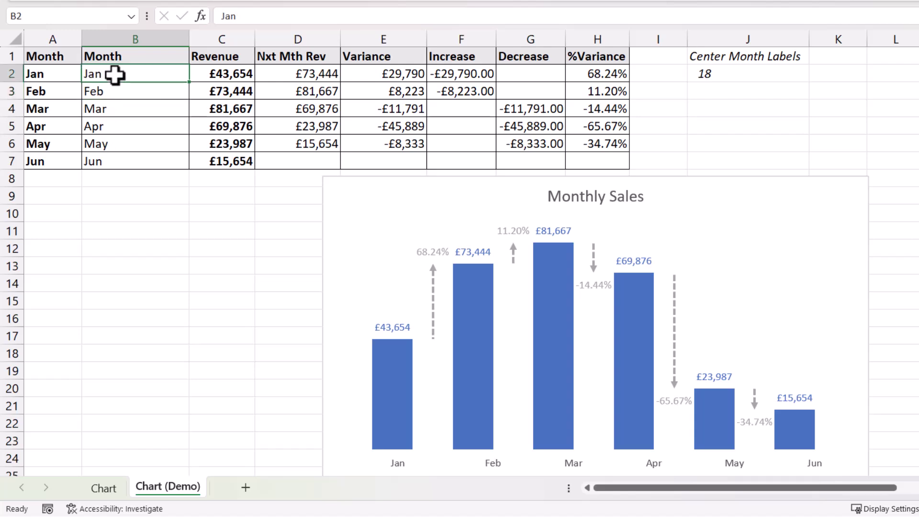
# Enter =A2 in B2 to reference the Jan month label
pyautogui.write('=')
pyautogui.click(46, 73)
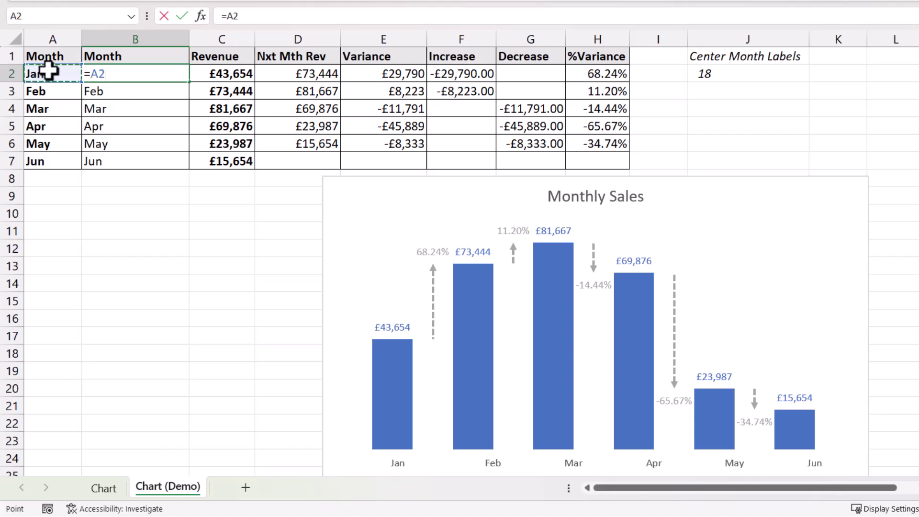
pyautogui.press('Return')
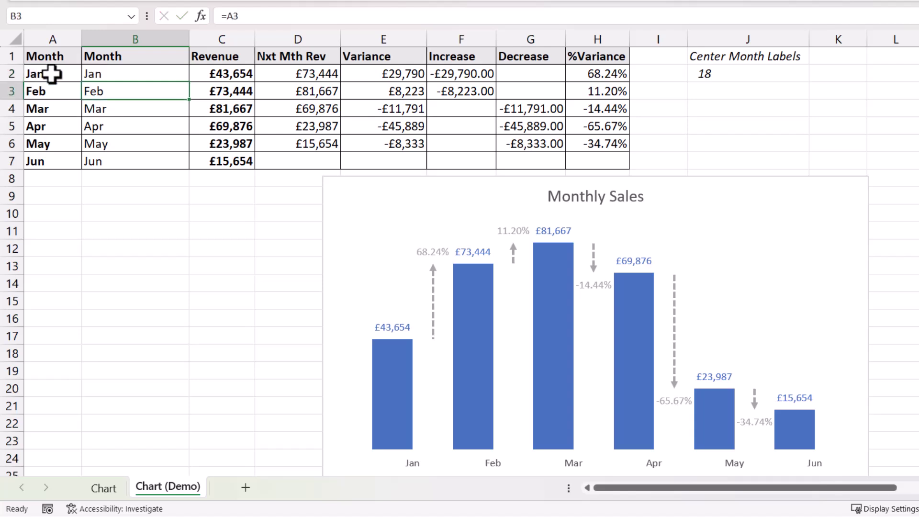
# Extend B2's formula to =A2&REPT(" ",$J$2), padding Jan with J2's count of spaces
pyautogui.doubleClick(118, 76)
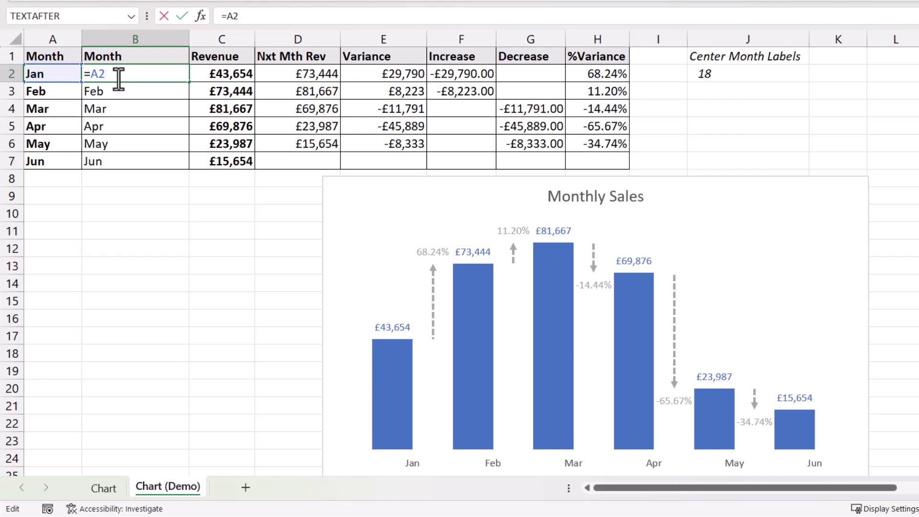
pyautogui.write('&R')
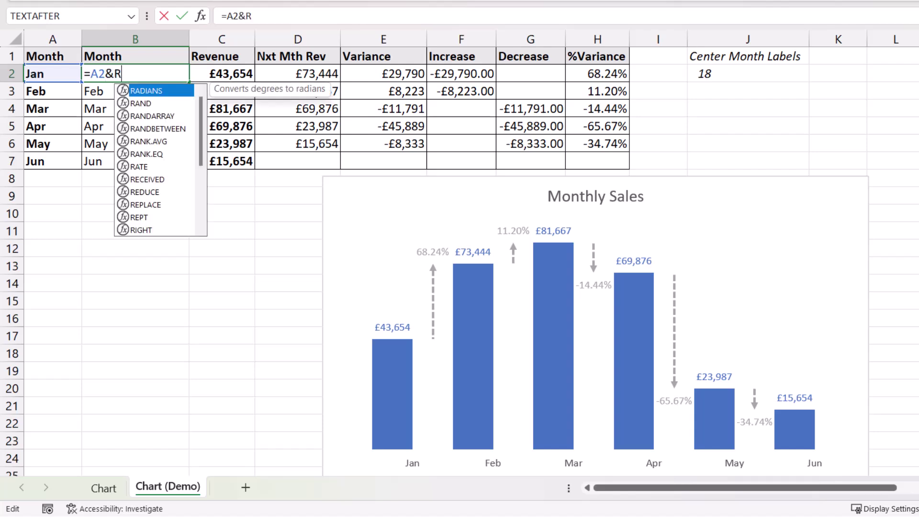
pyautogui.press('BackSpace')
pyautogui.write('REPT')
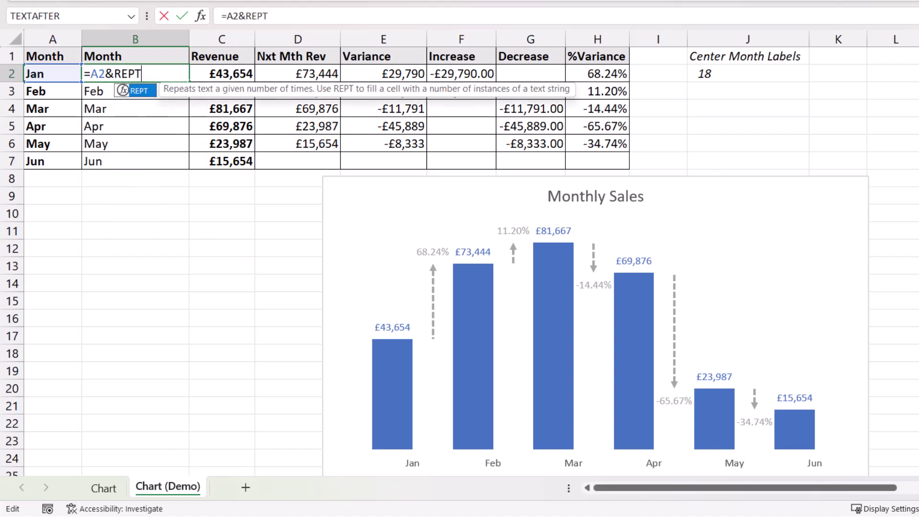
pyautogui.write('(')
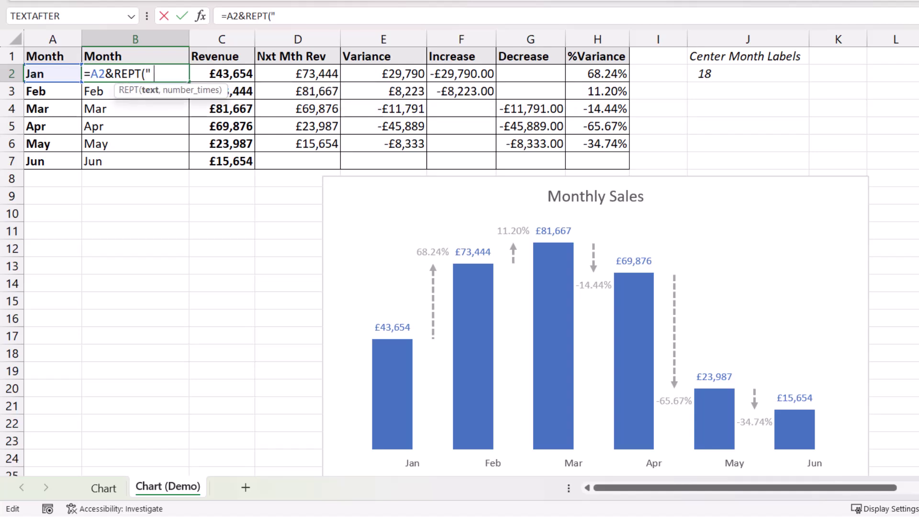
pyautogui.write('" ",')
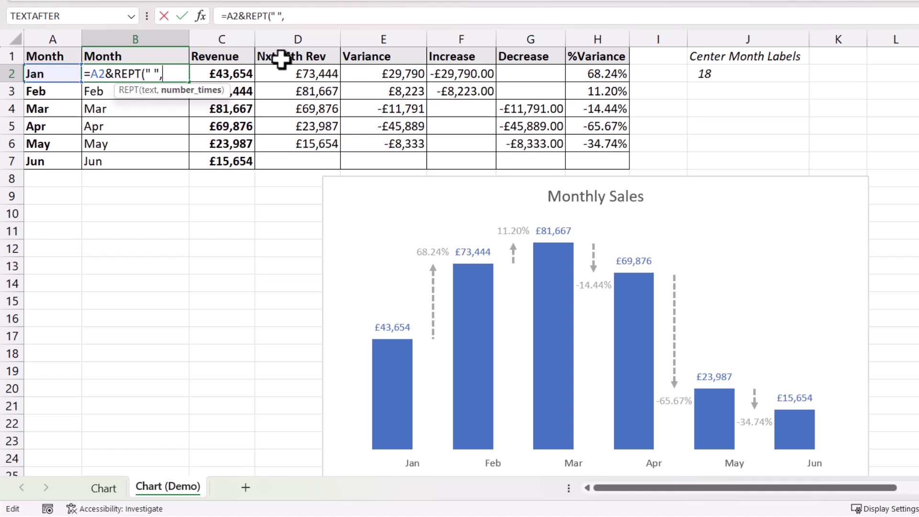
pyautogui.click(714, 76)
pyautogui.press('F4')
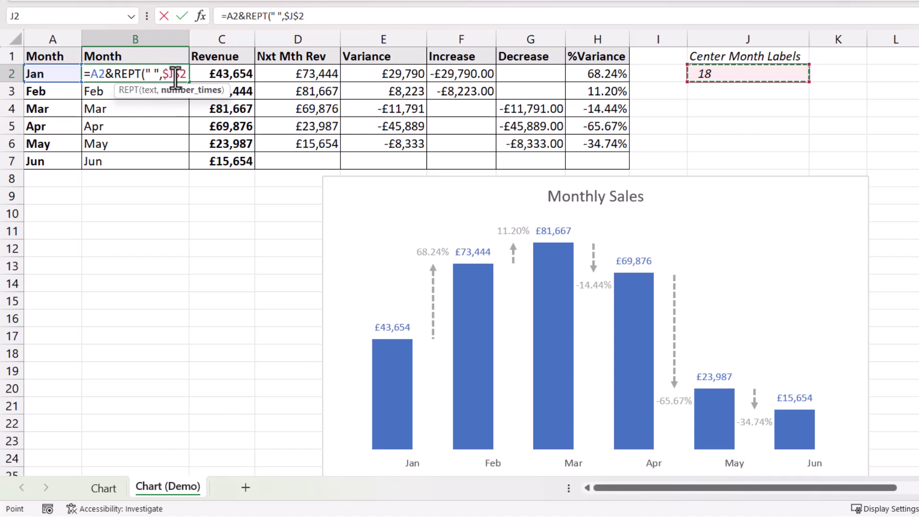
pyautogui.write(')')
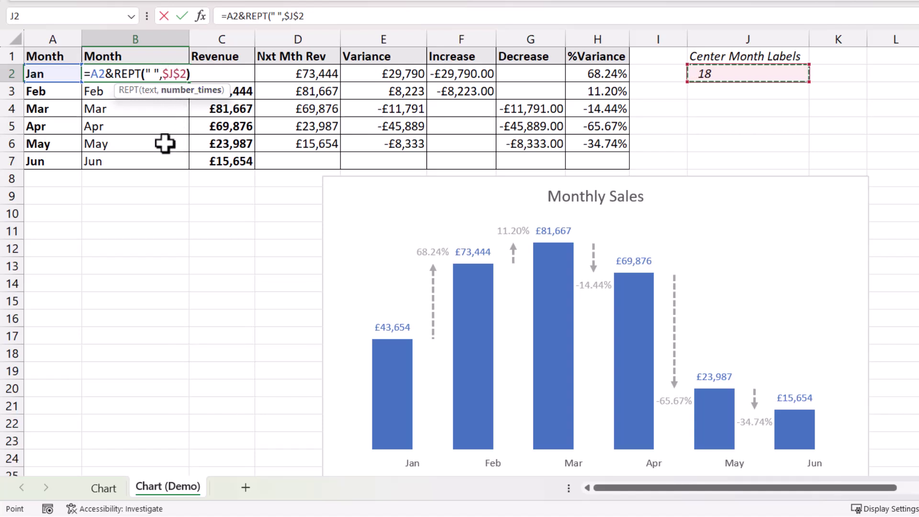
pyautogui.press('Return')
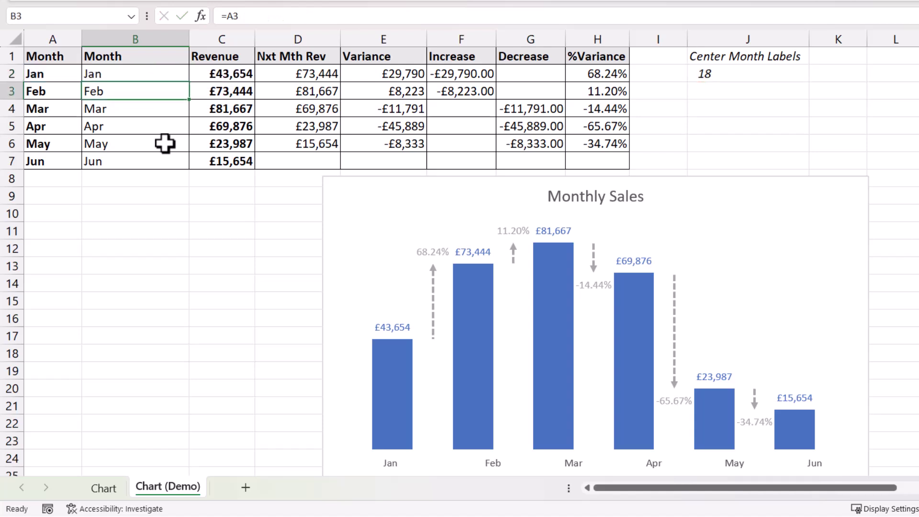
# Fill B2's padding formula down to B7 and change J2's space count to 17
pyautogui.click(185, 75)
pyautogui.doubleClick(189, 82)
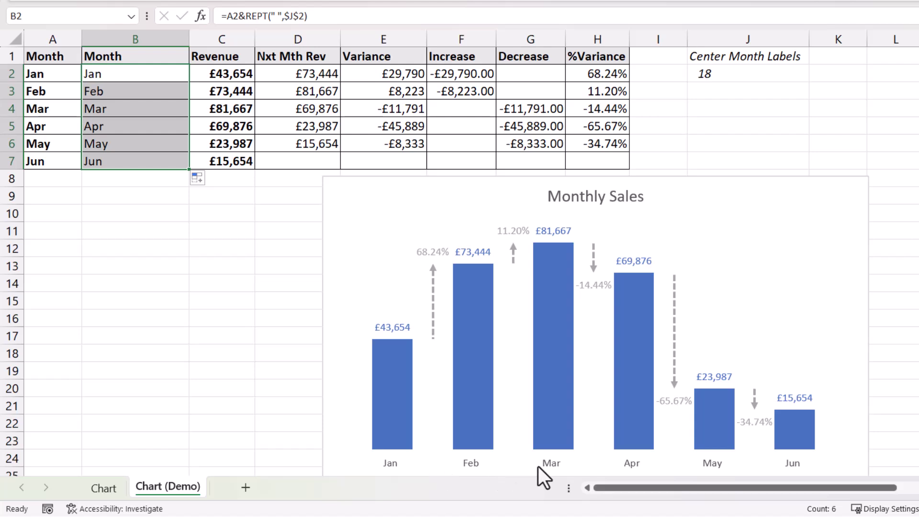
pyautogui.click(725, 74)
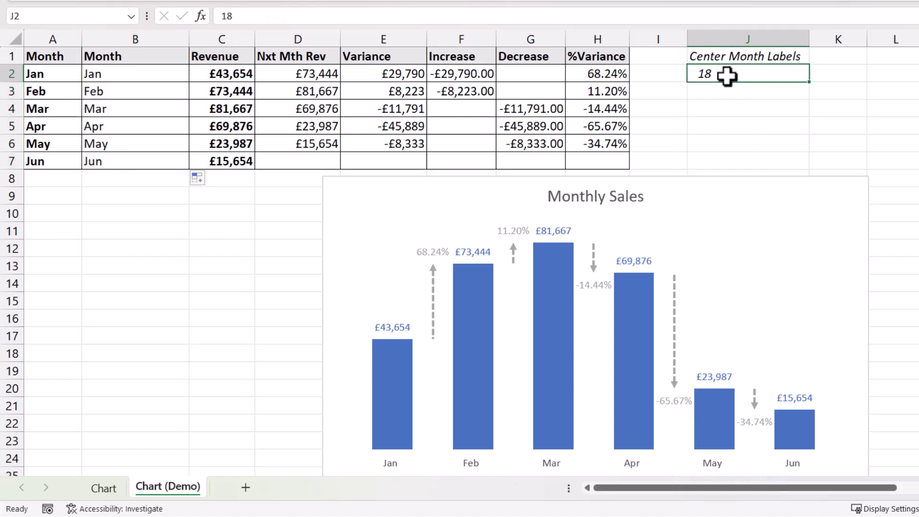
pyautogui.write('17')
pyautogui.press('Return')
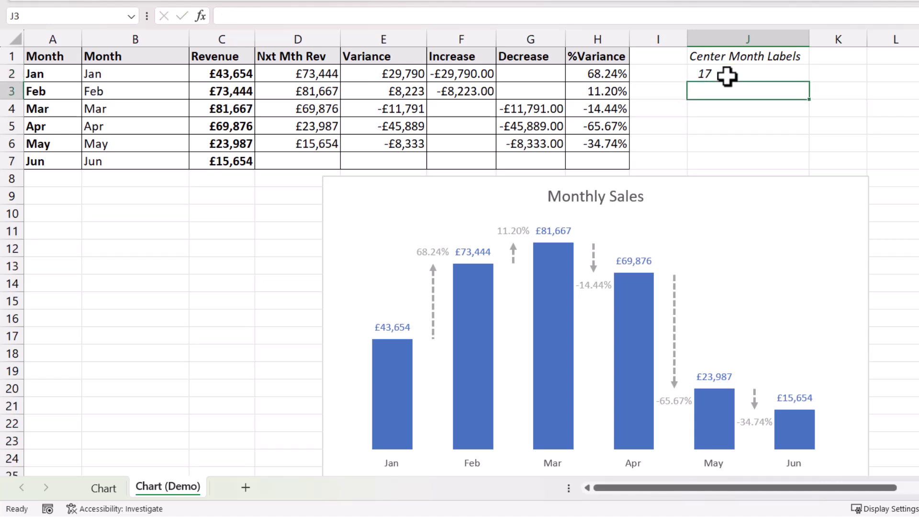